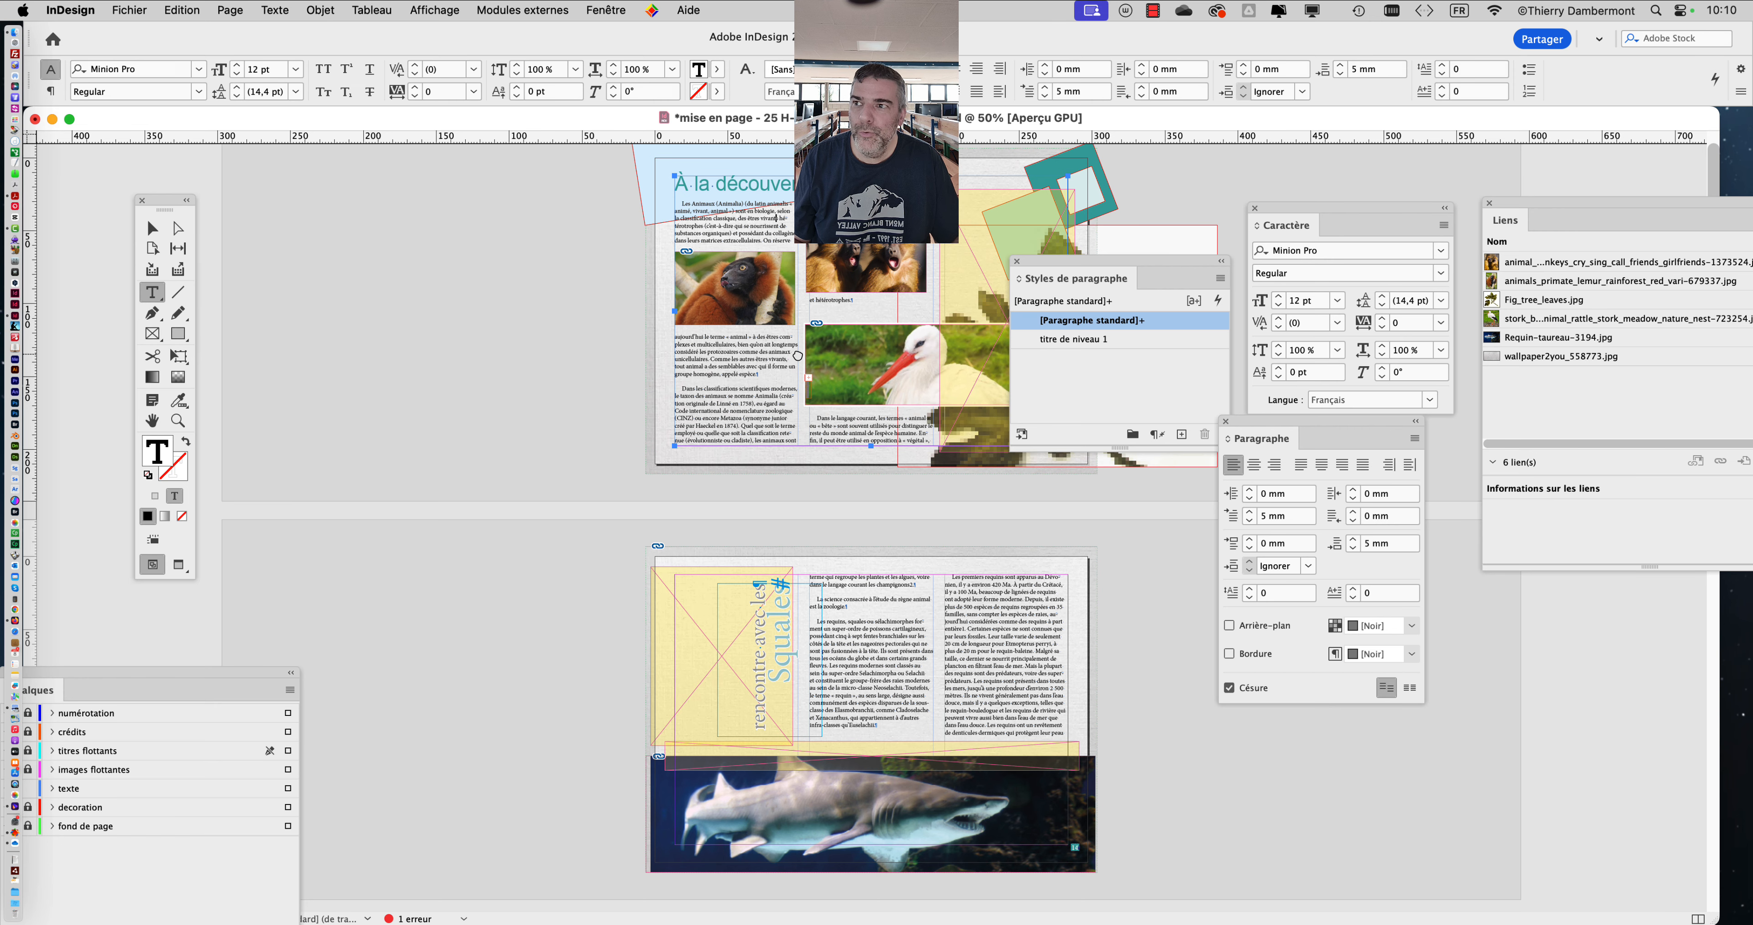
Go to page 15 of the layout and examine the end of the shark article's text up close
scroll(803, 361, down, 5)
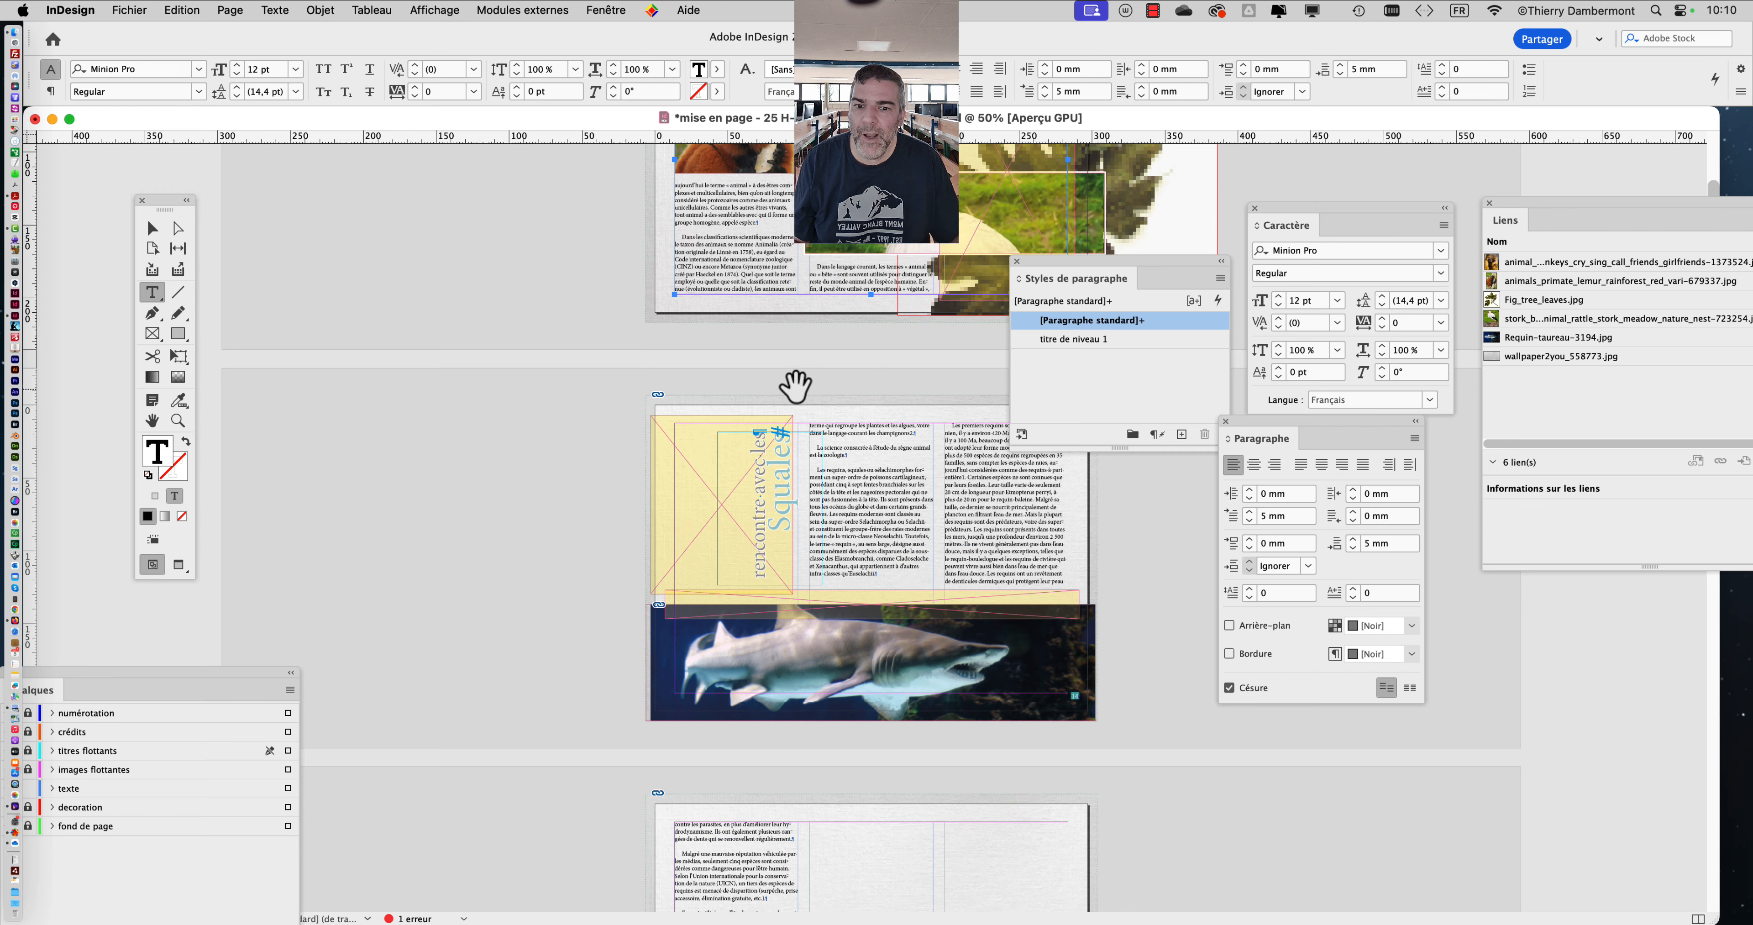
drag(794, 383, 795, 274)
drag(787, 376, 775, 289)
scroll(776, 289, down, 5)
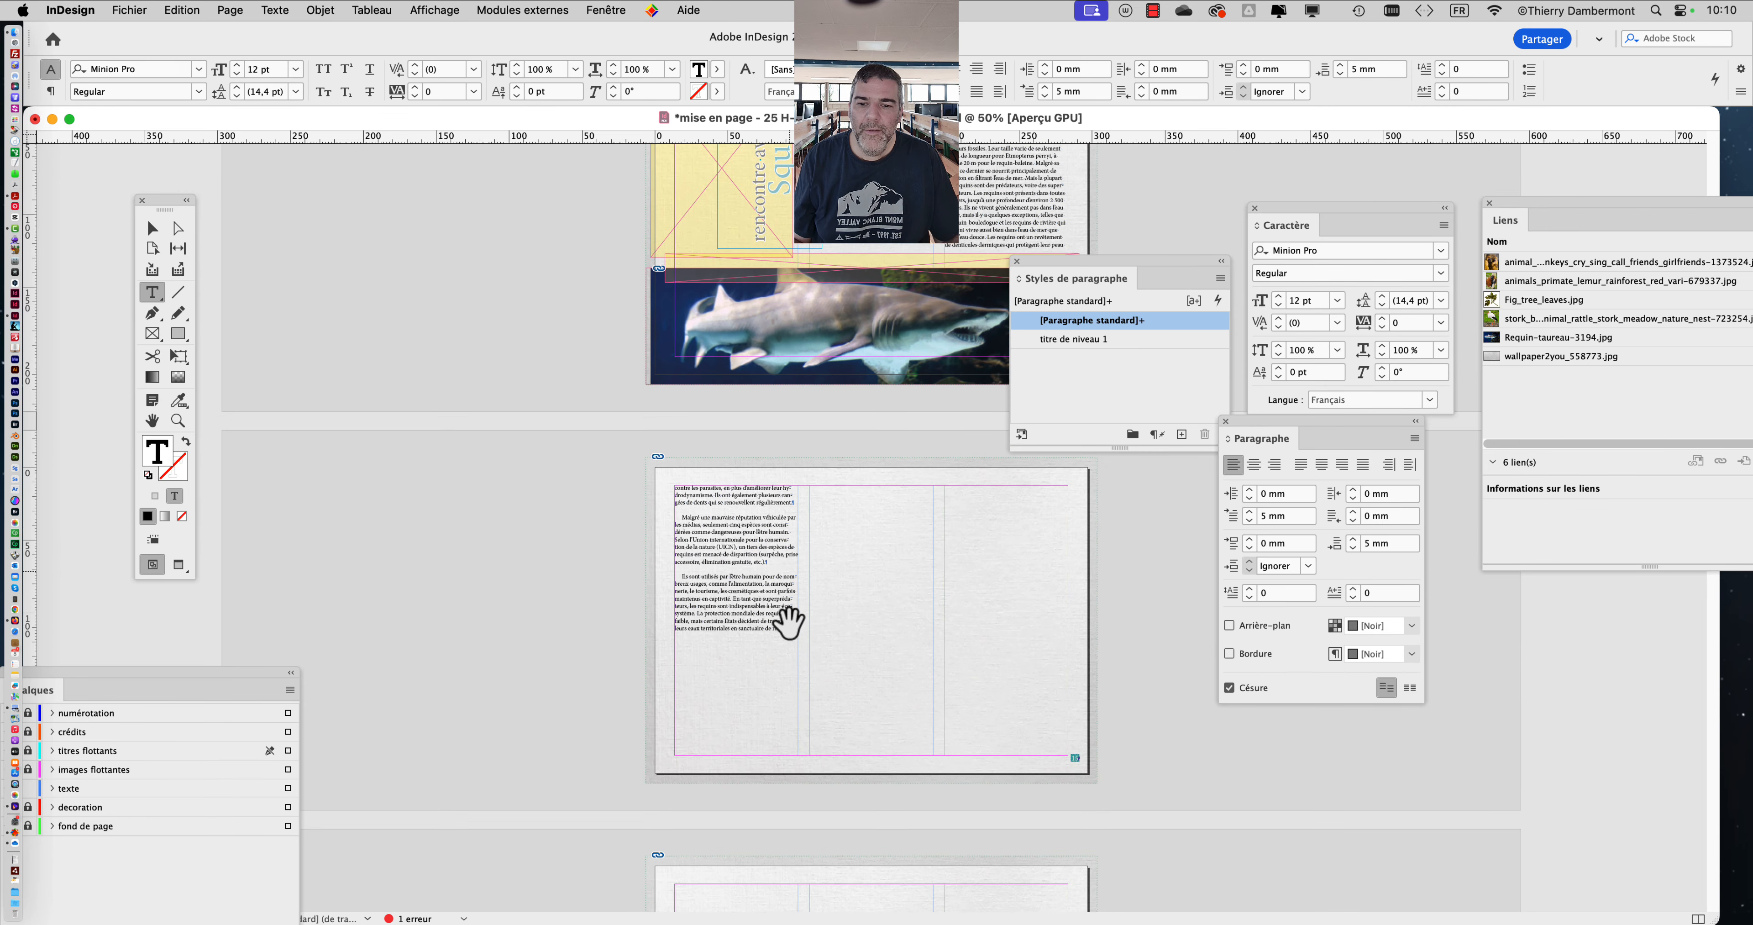
key(super+1)
scroll(858, 551, up, 1)
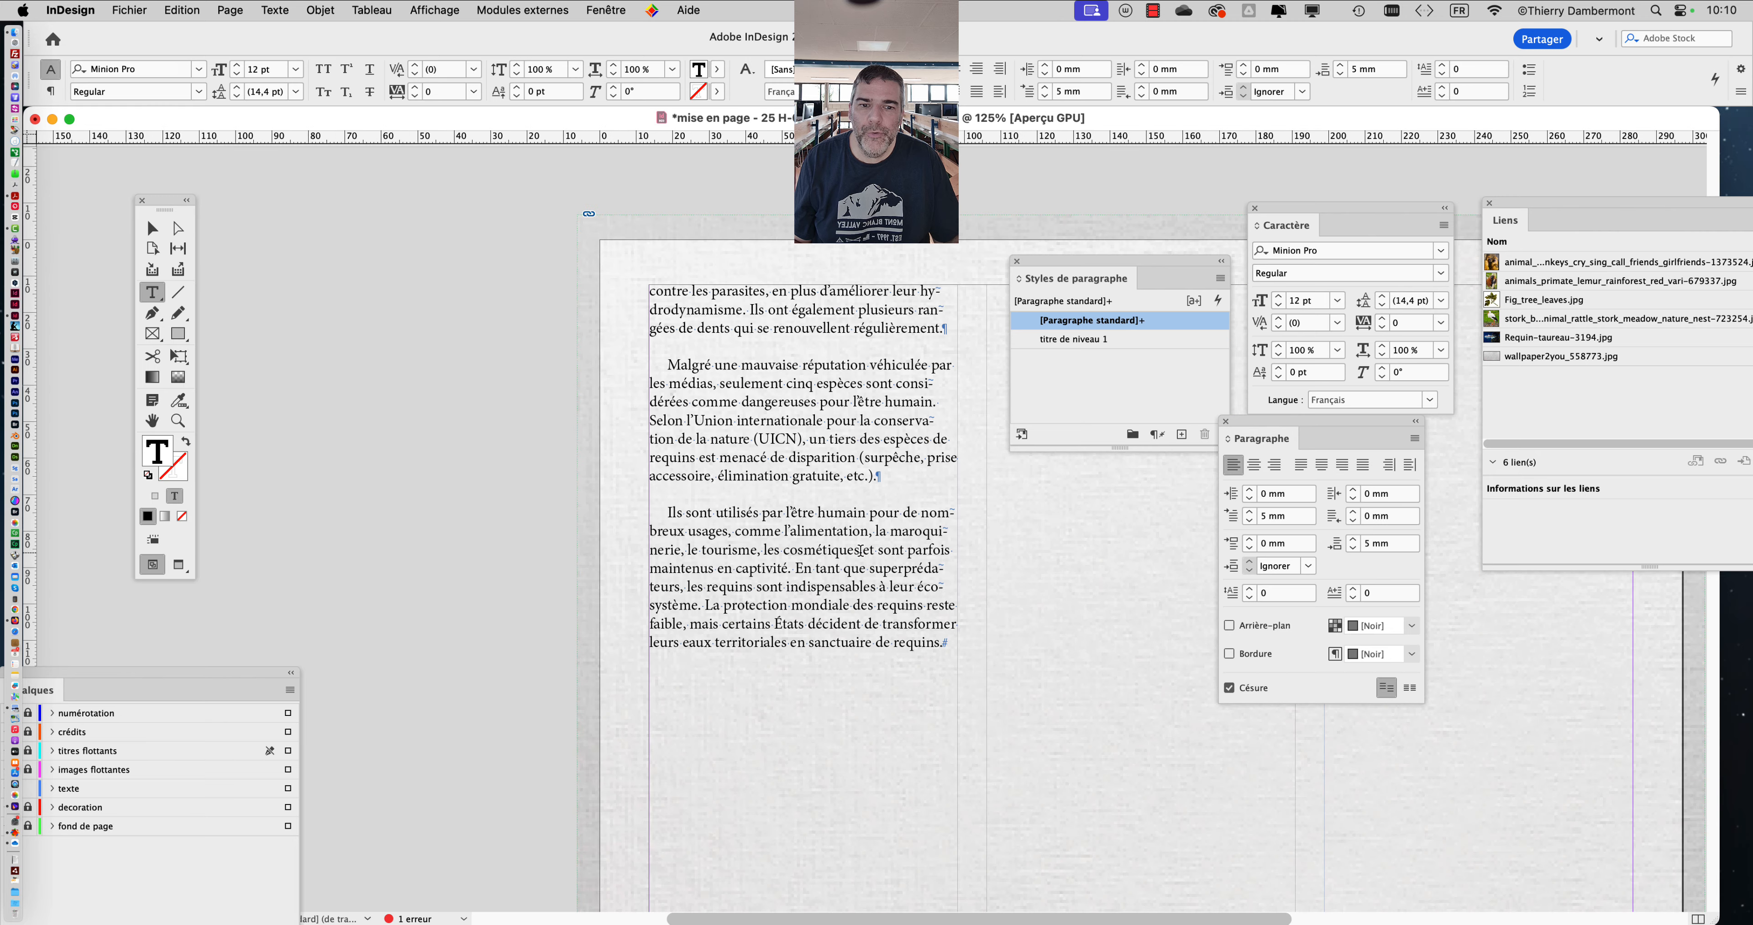
drag(845, 532, 598, 450)
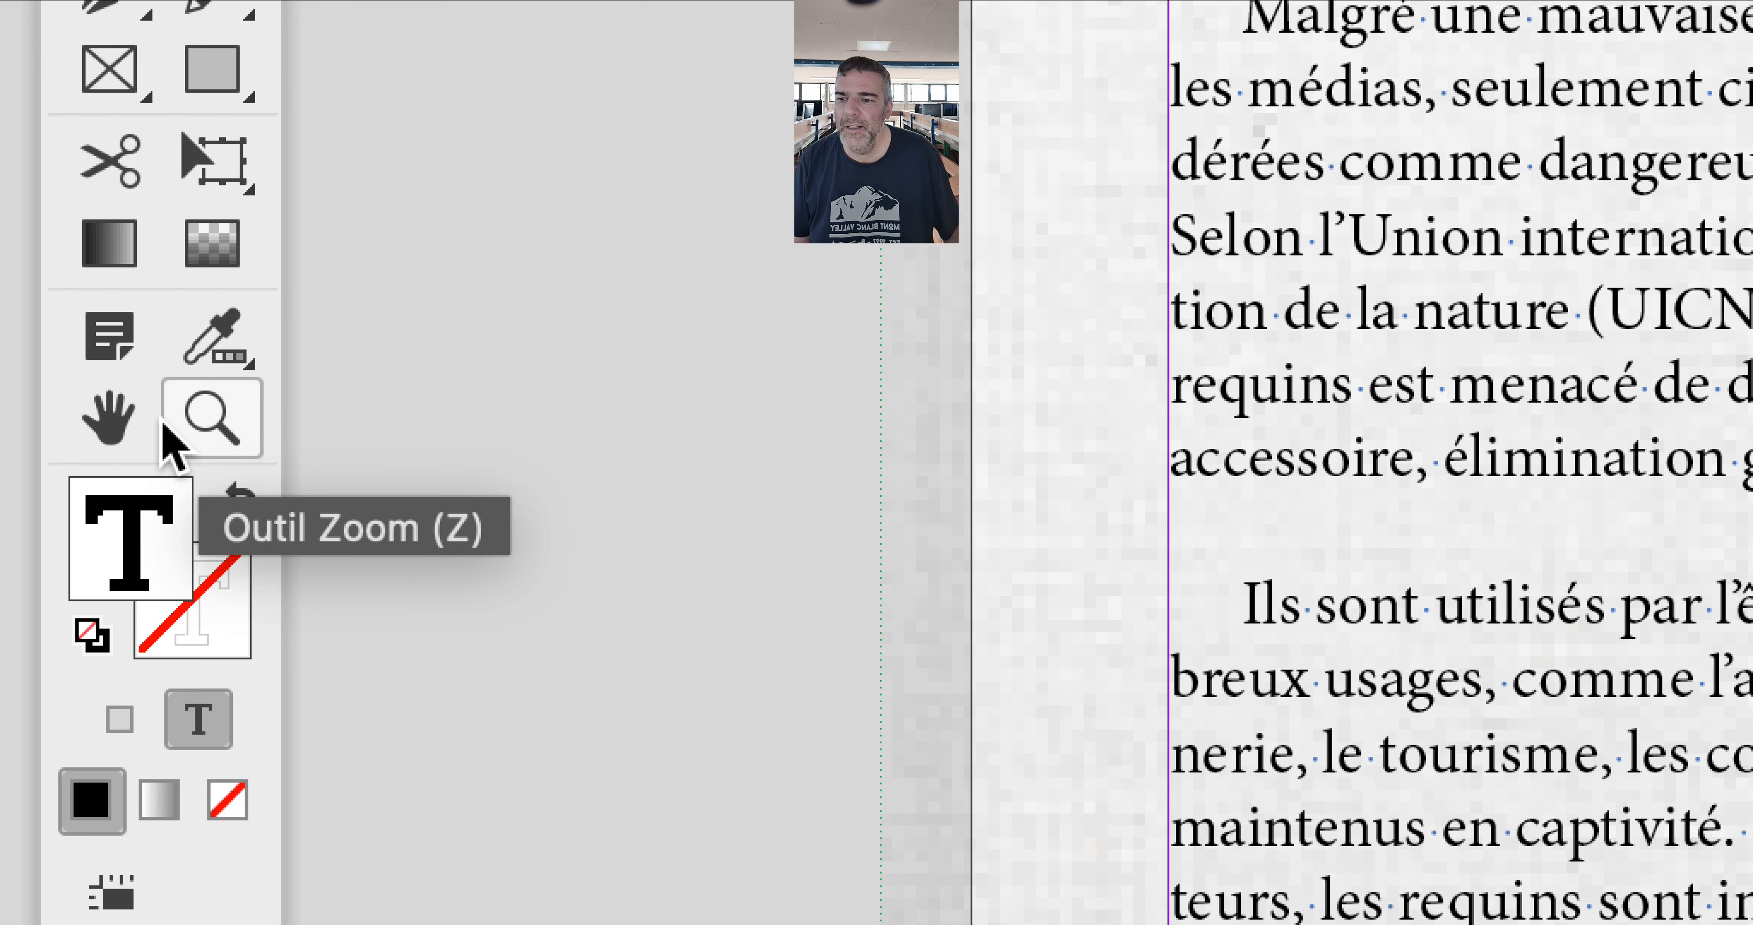
Inspect the last paragraphs of the shark article at several magnifications using the Zoom and Hand tools
click(193, 425)
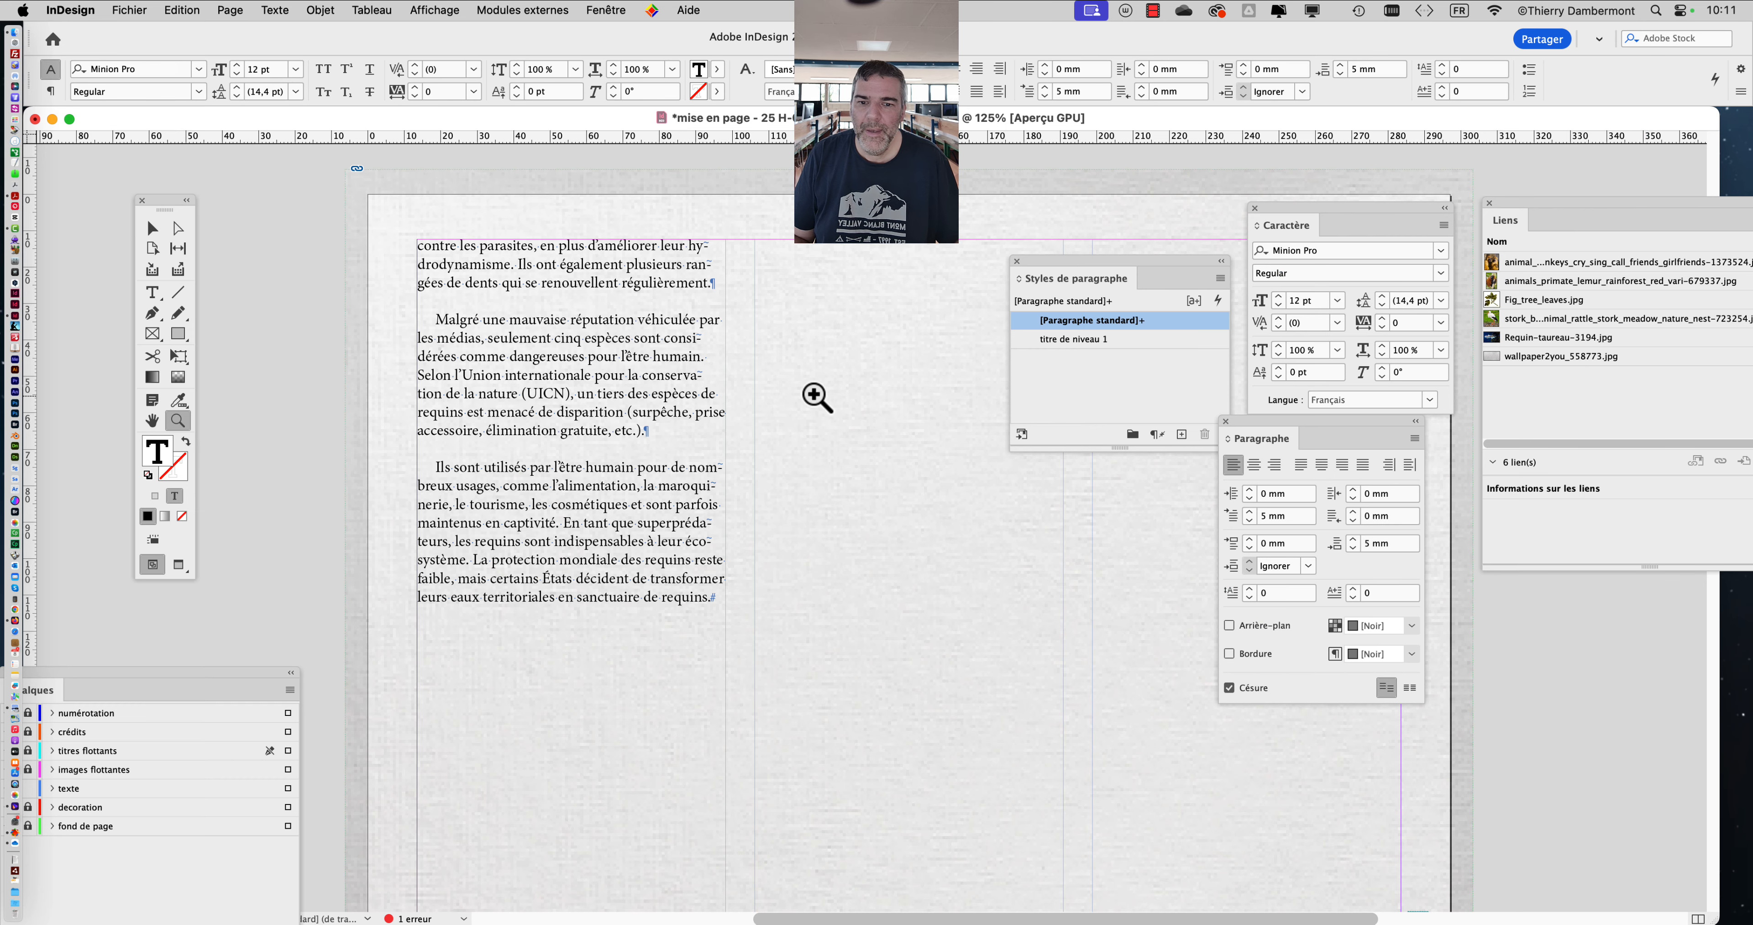
click(817, 395)
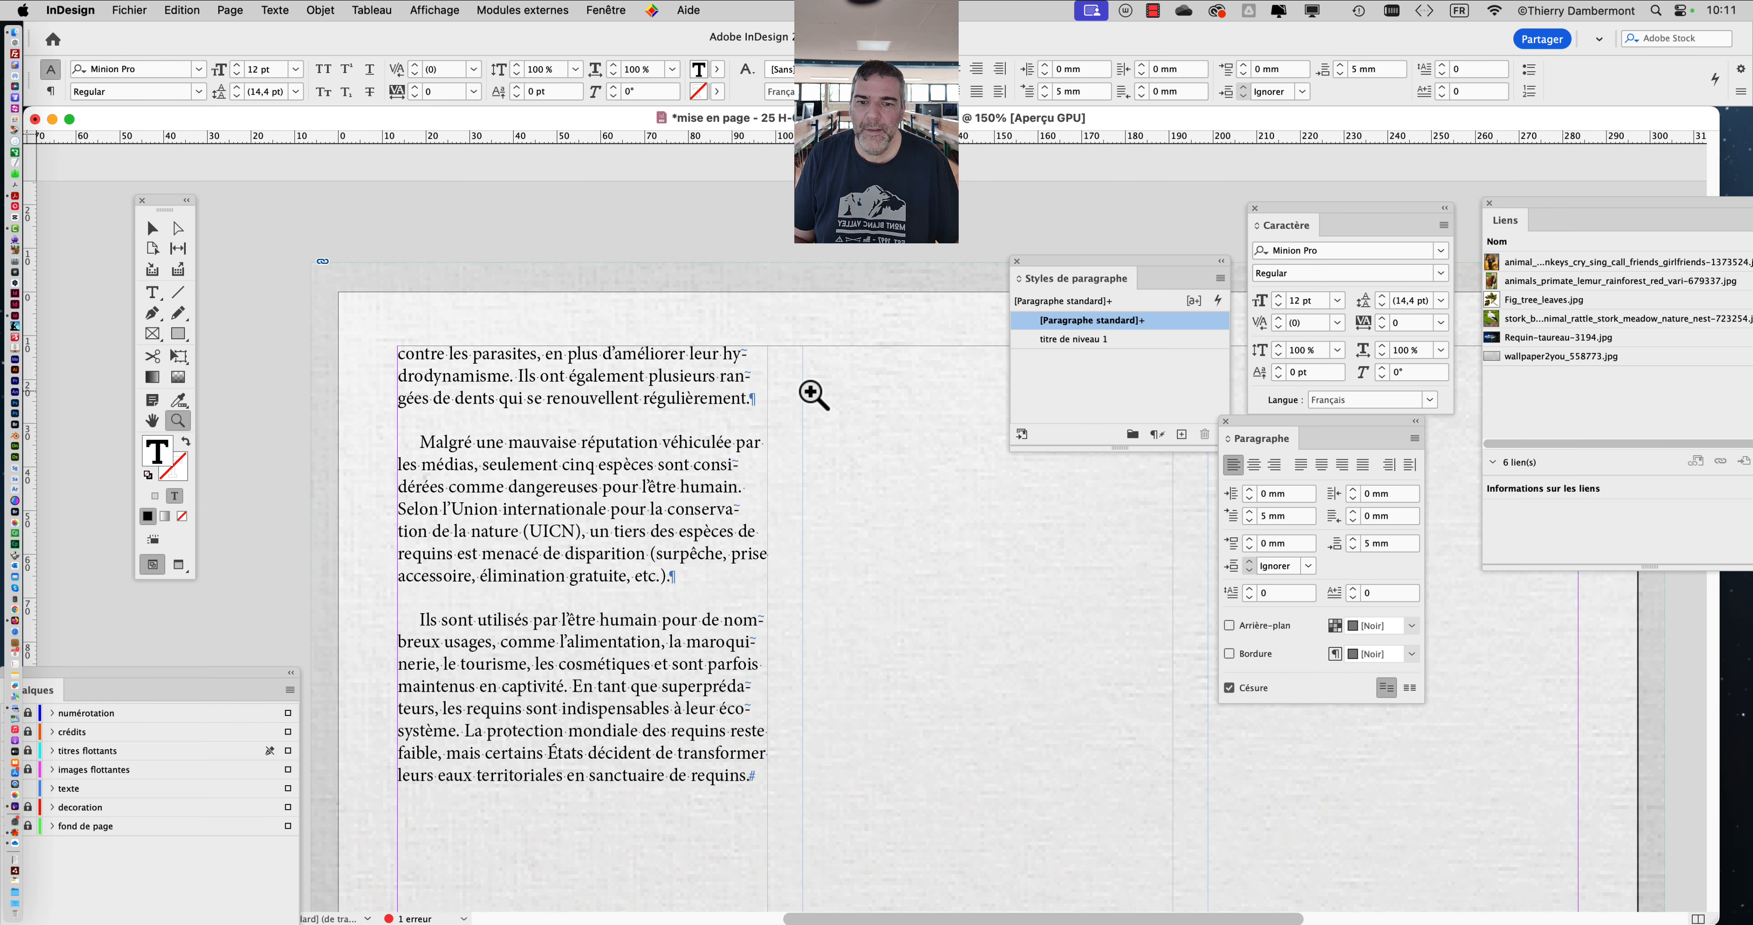
alt+click(812, 460)
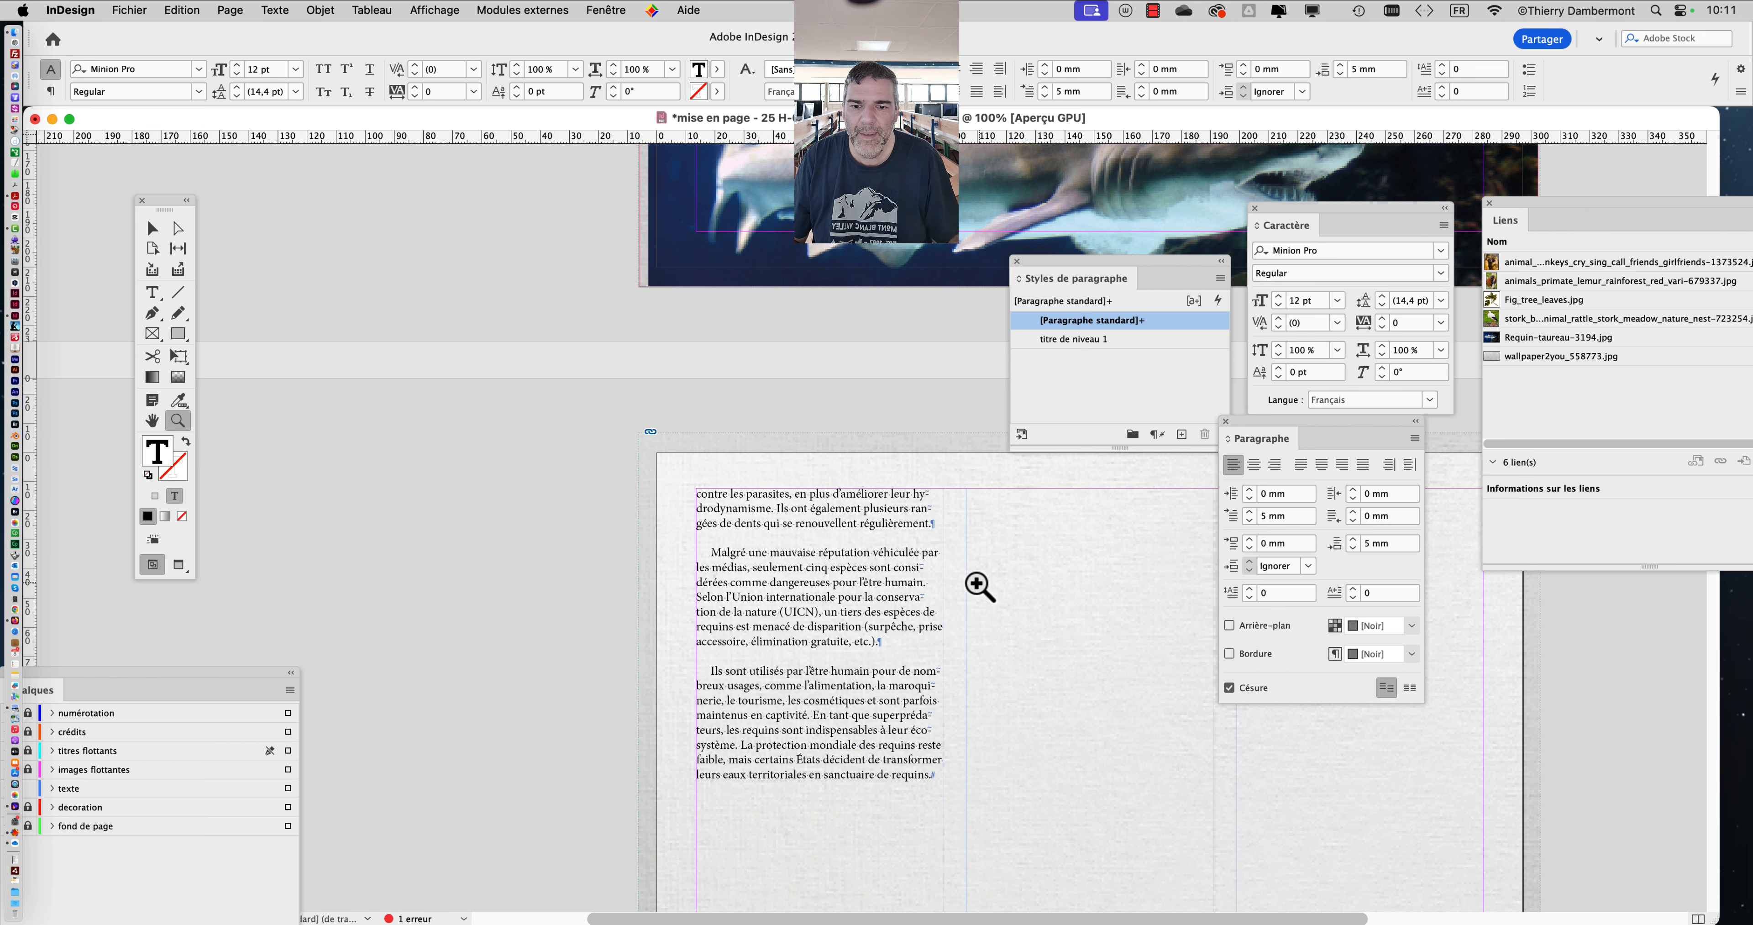
click(156, 424)
scroll(613, 510, down, 5)
scroll(612, 510, right, 5)
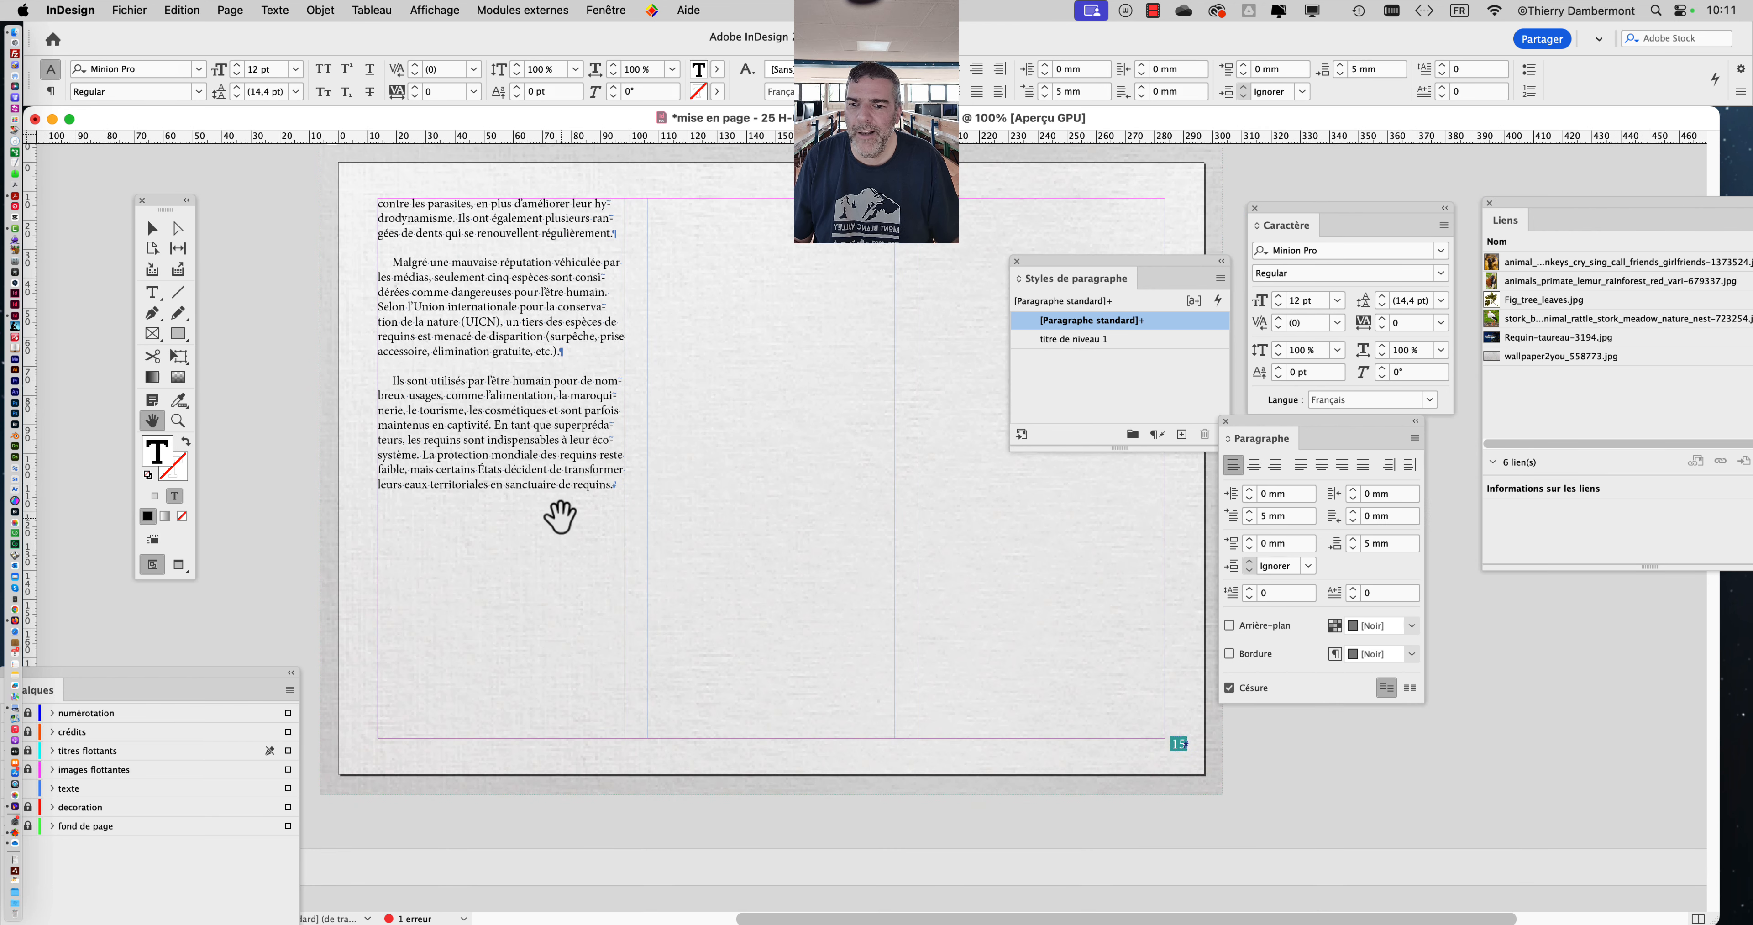
scroll(526, 529, up, 1)
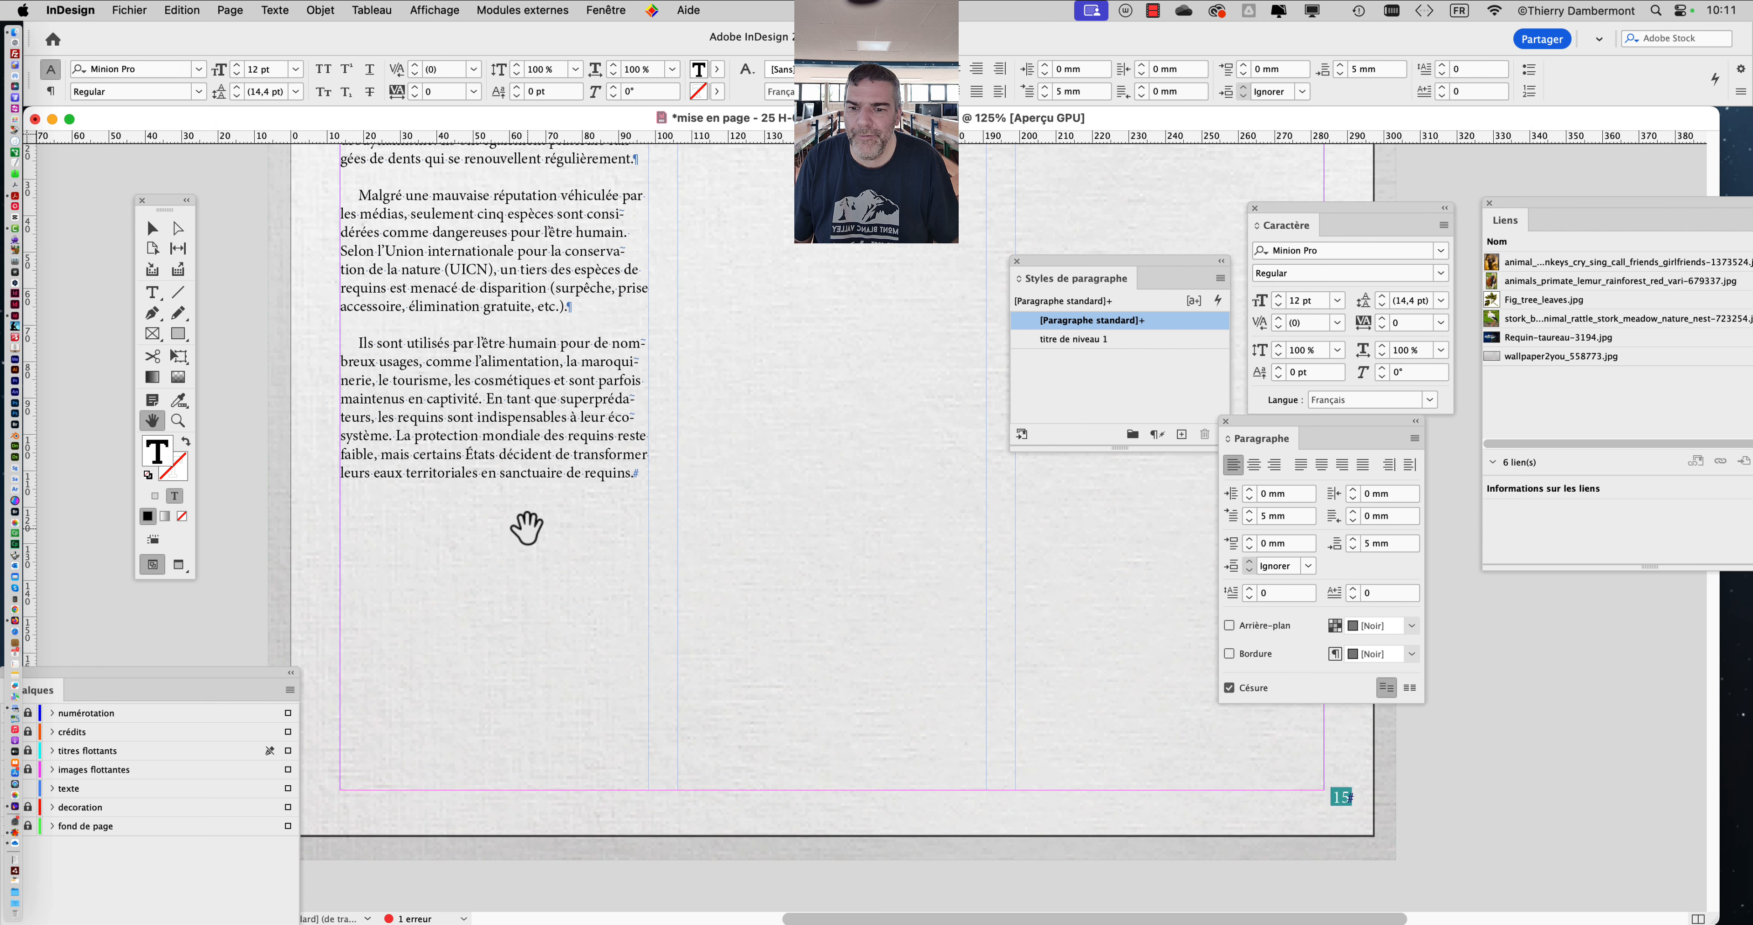
scroll(526, 529, up, 1)
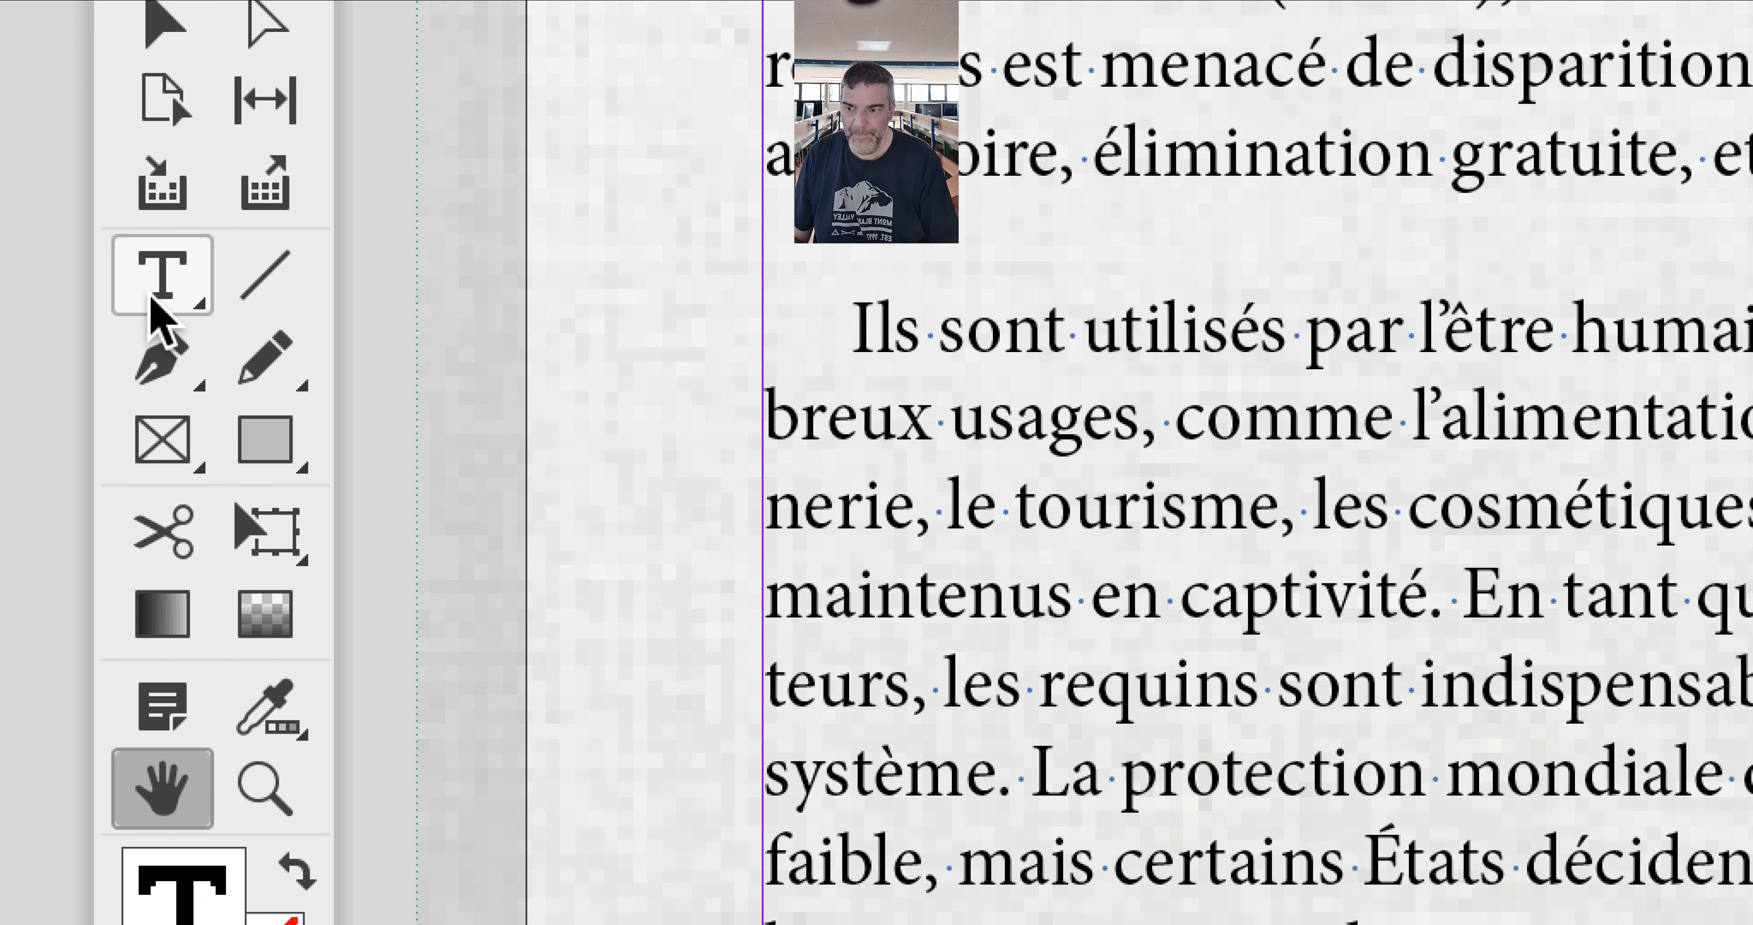
Add a new empty paragraph after the article's final sentence ending in 'sanctuaire de requins.'
click(153, 299)
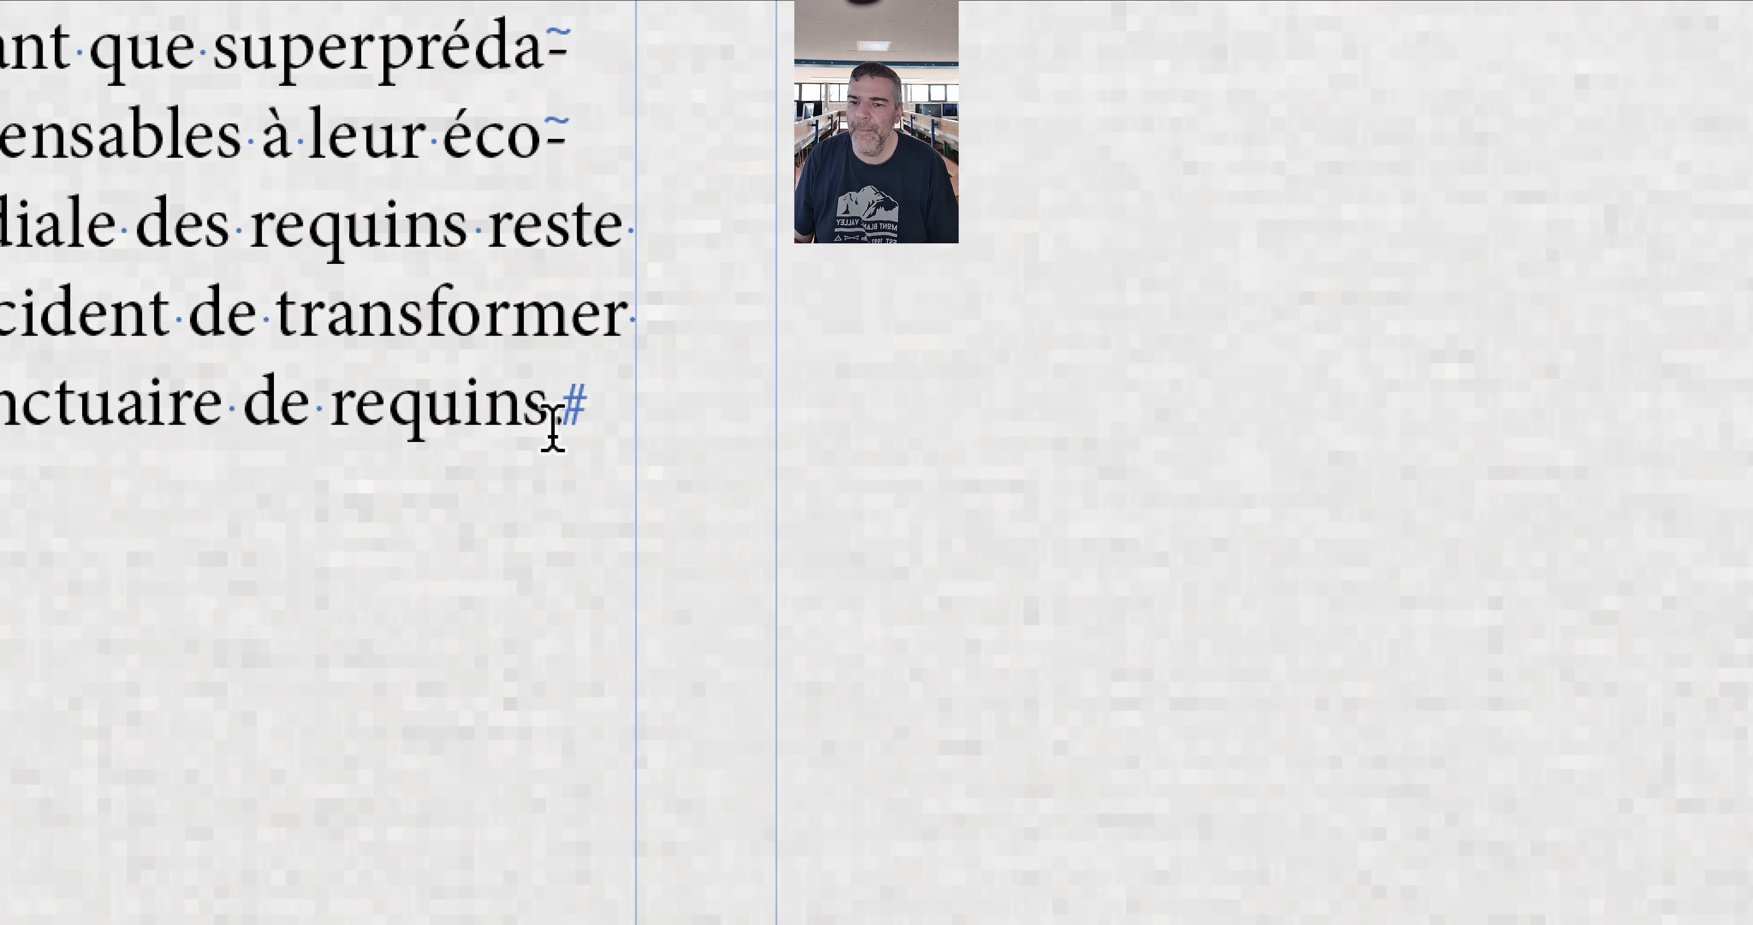
click(551, 417)
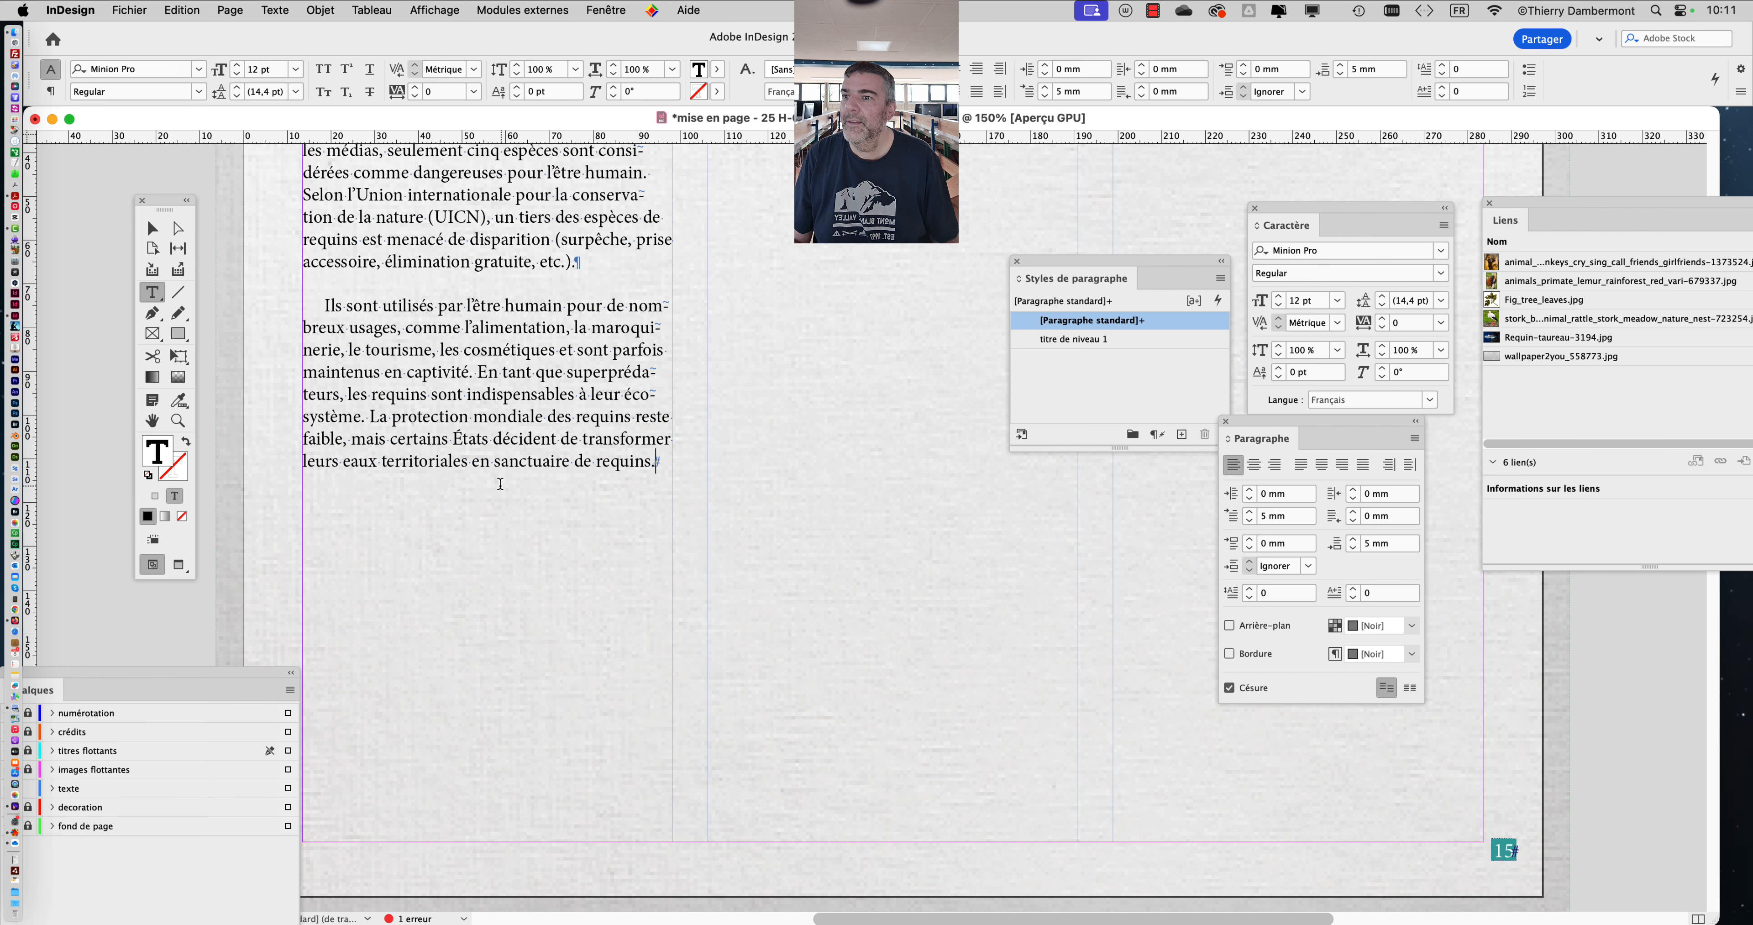
key(Return)
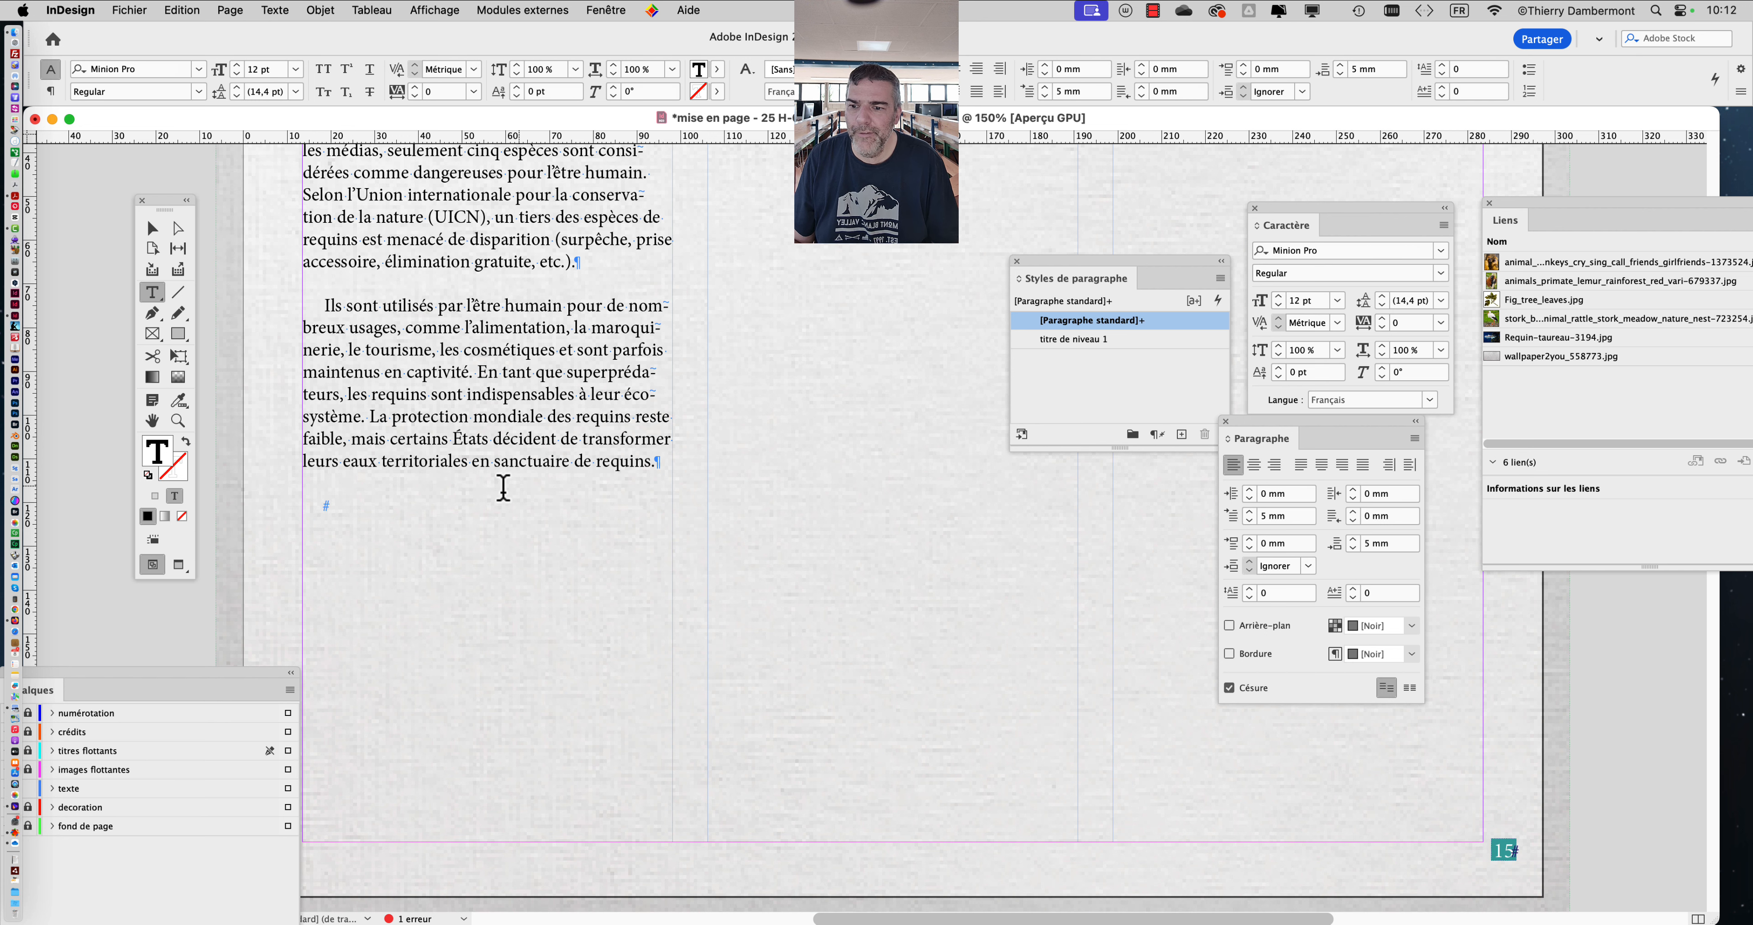
alt+scroll(343, 518, up, 1)
alt+scroll(343, 518, up, 1)
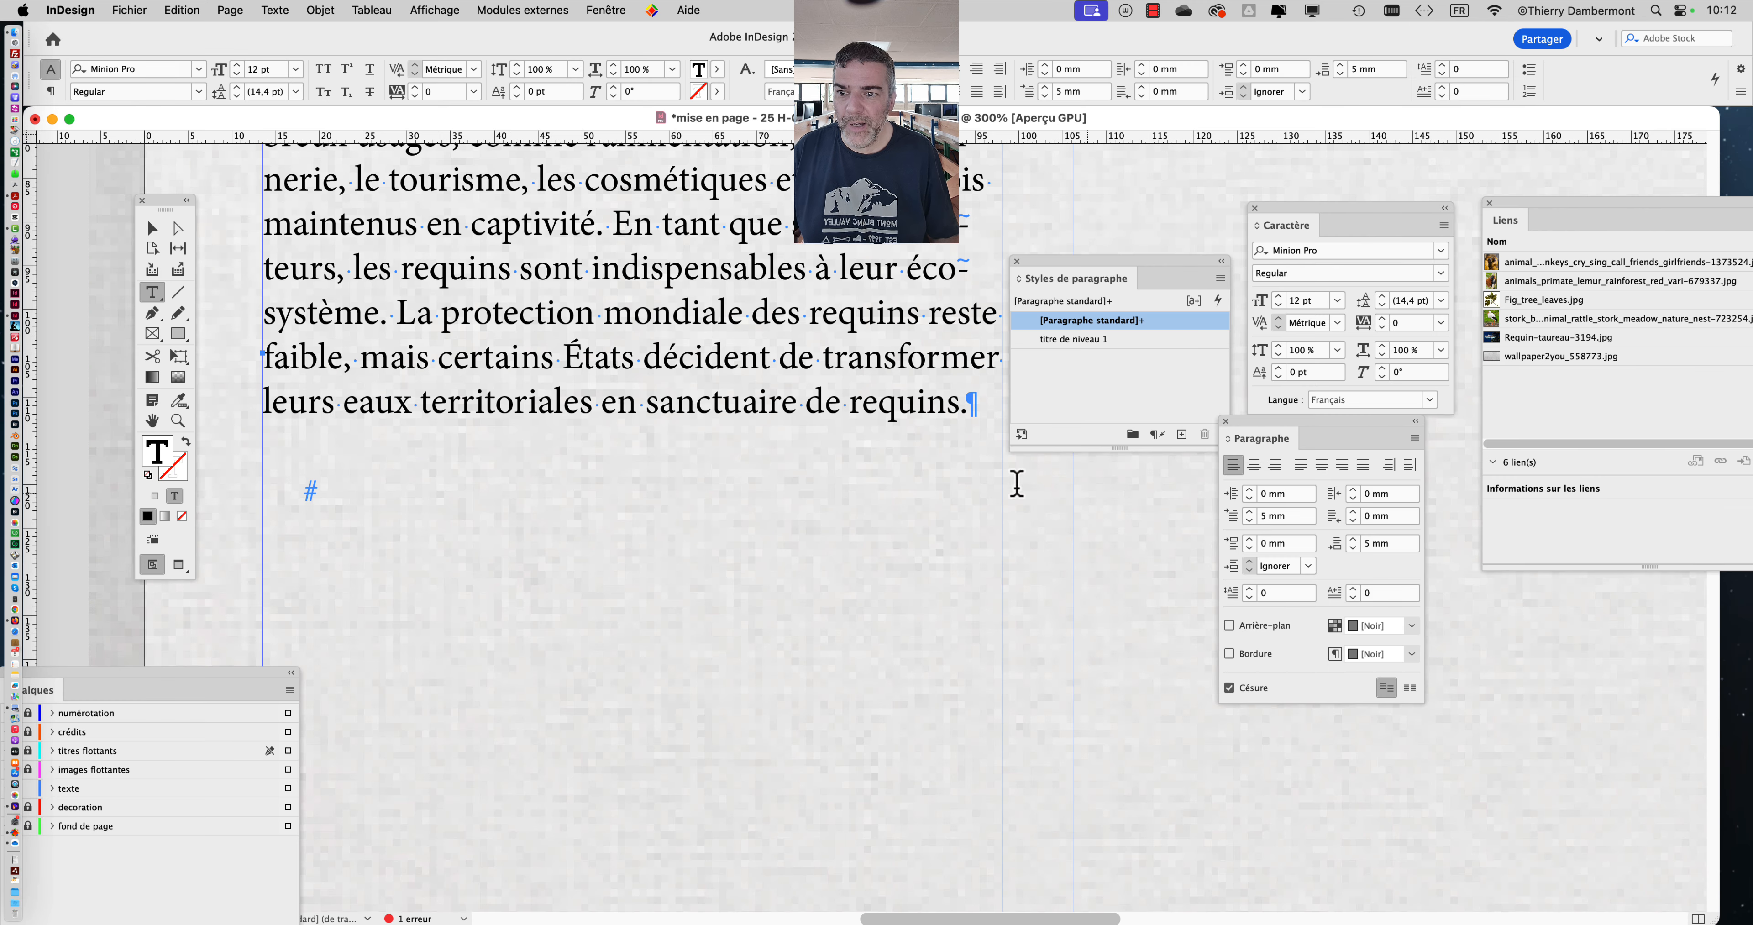
scroll(710, 485, up, 5)
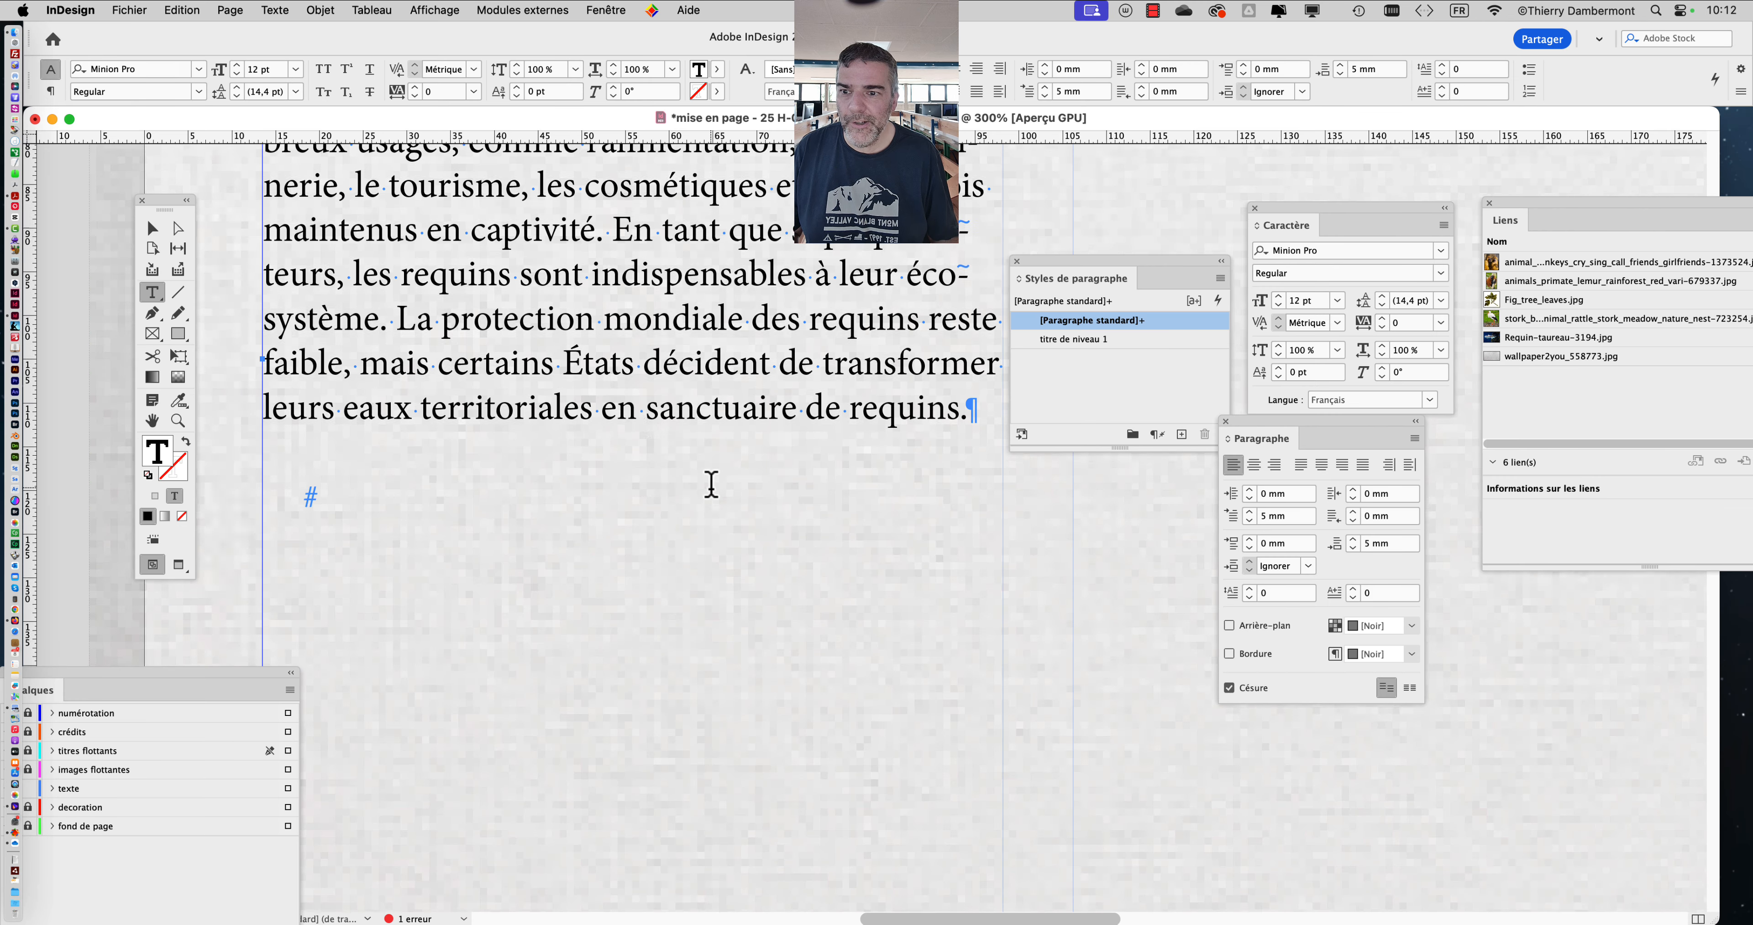
scroll(709, 485, down, 4)
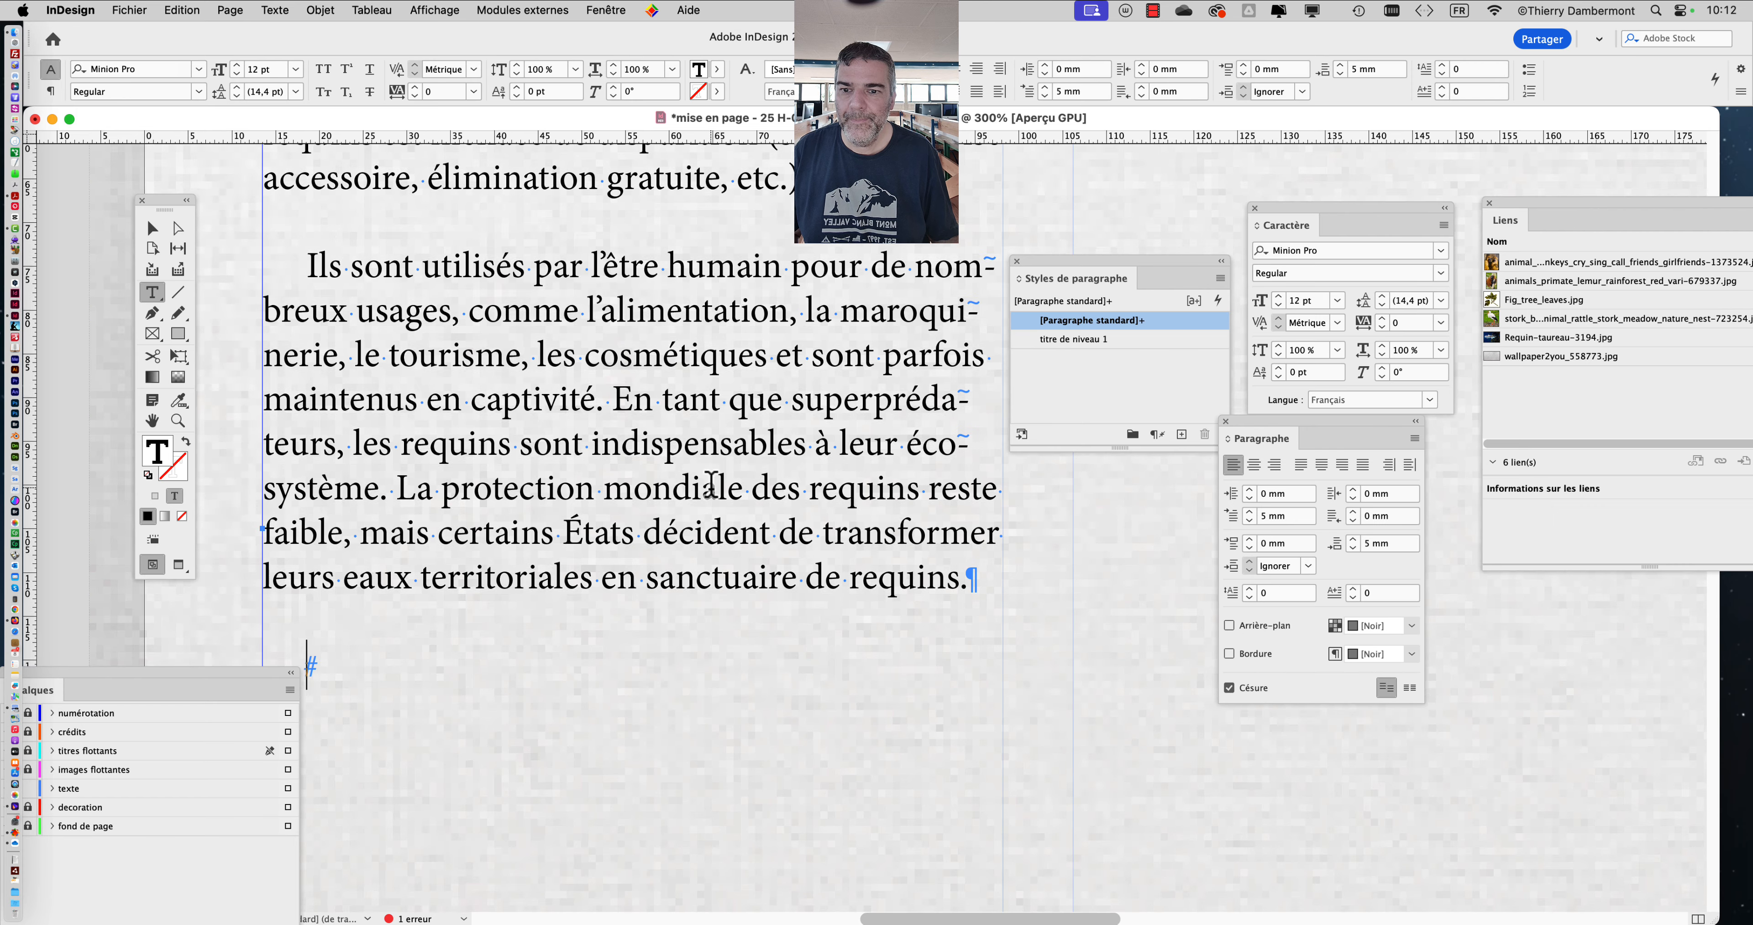
scroll(710, 484, down, 2)
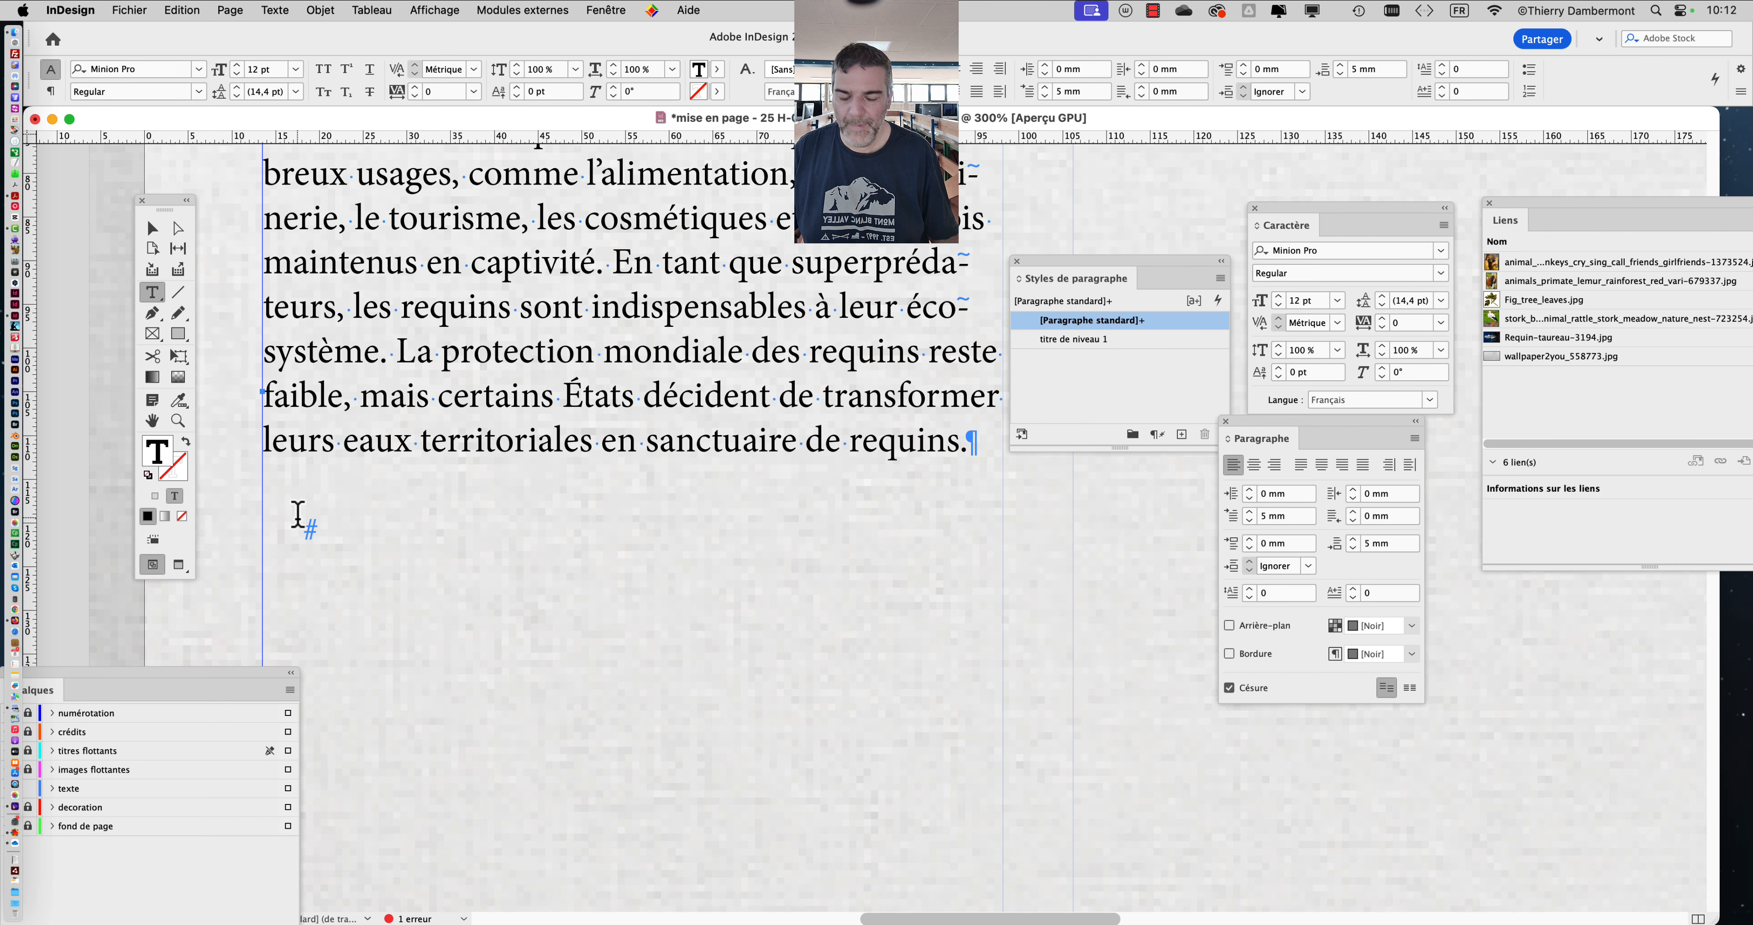
Display the macOS keyboard viewer, examine the Return key and the Command and Option modifiers, and close it
click(1459, 11)
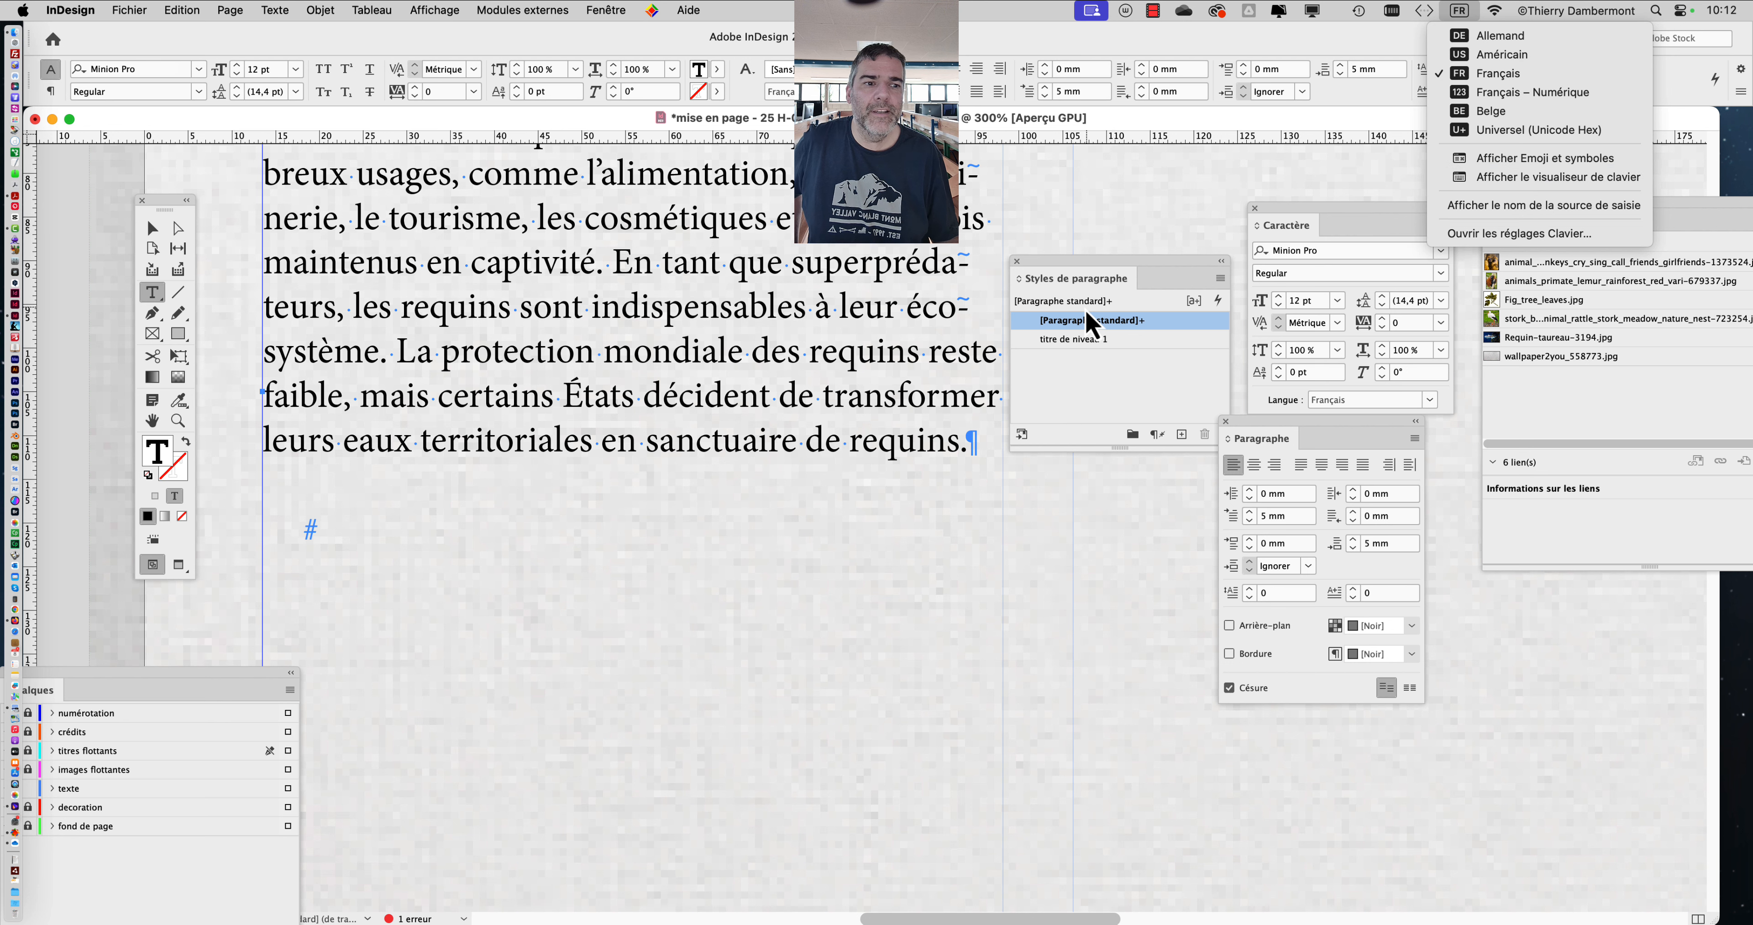
click(1485, 178)
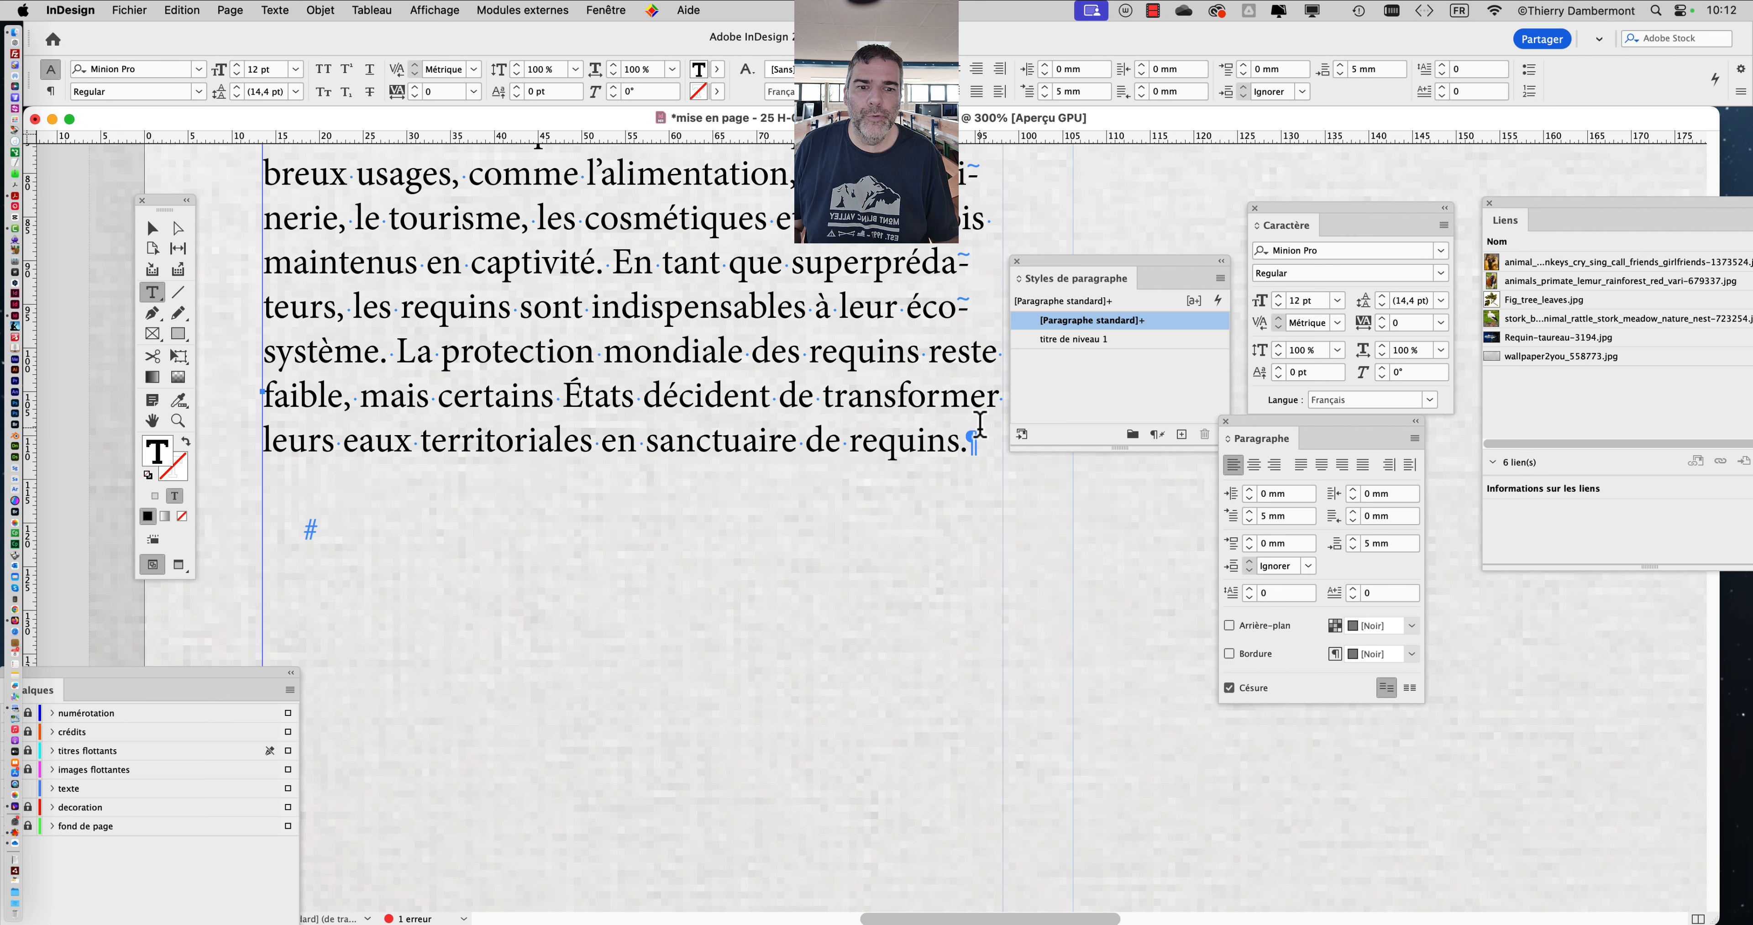
key(super+alt+8)
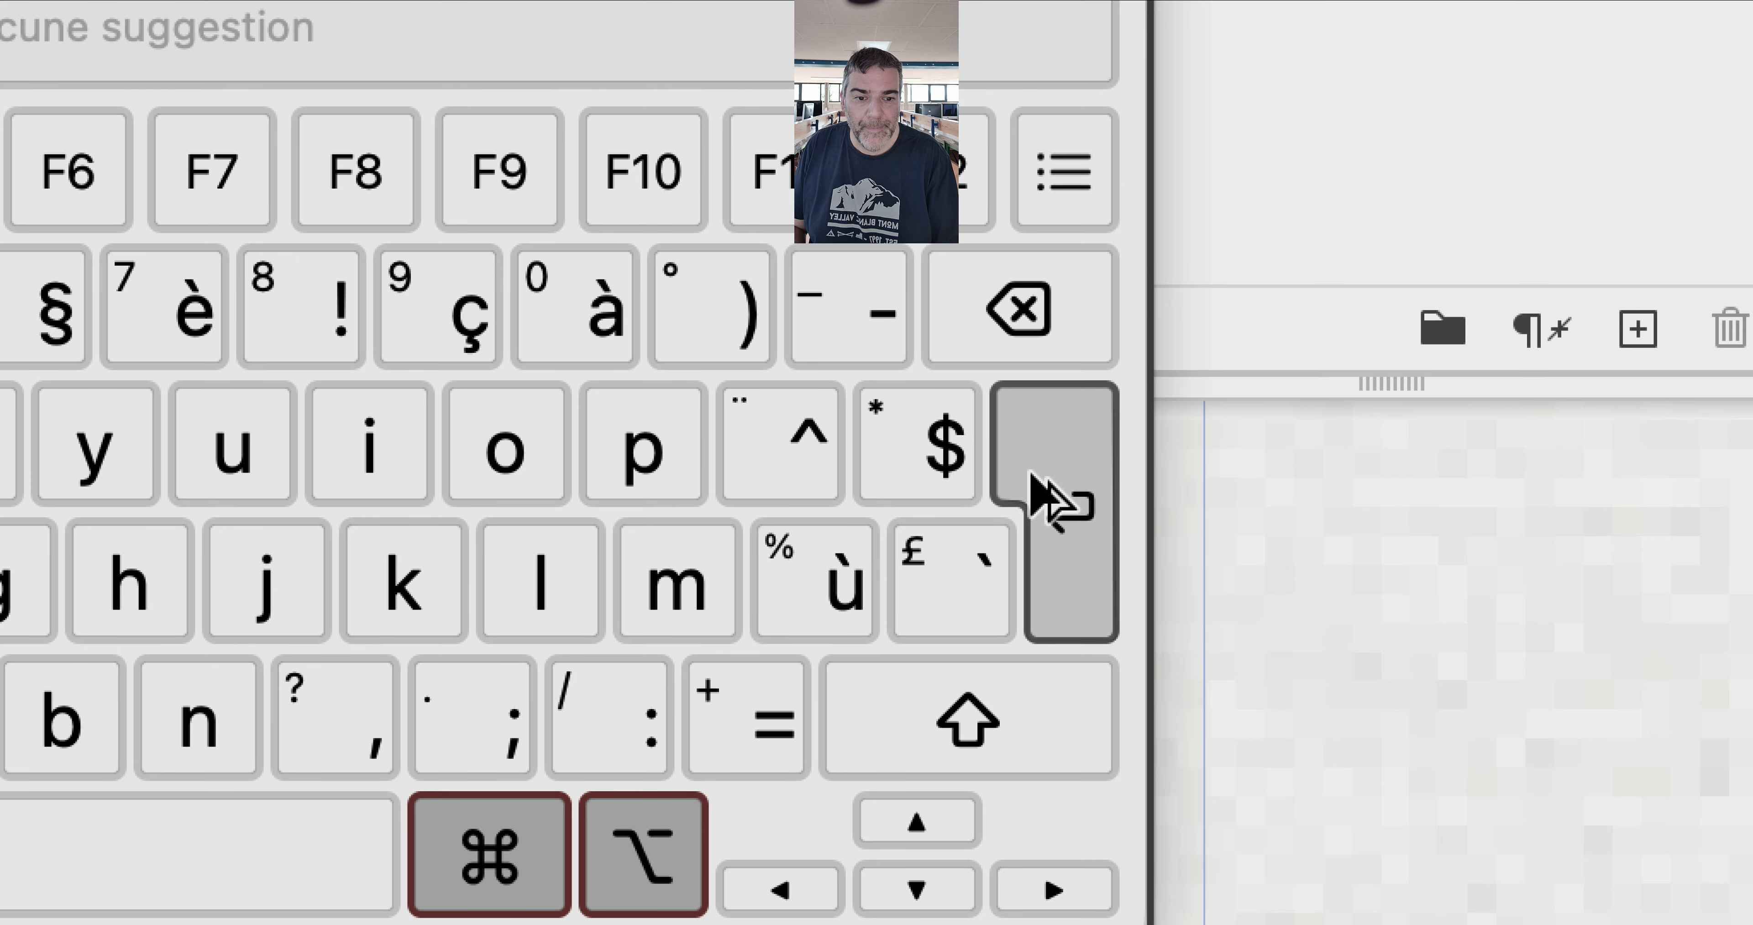
key(super+alt+8)
click(558, 342)
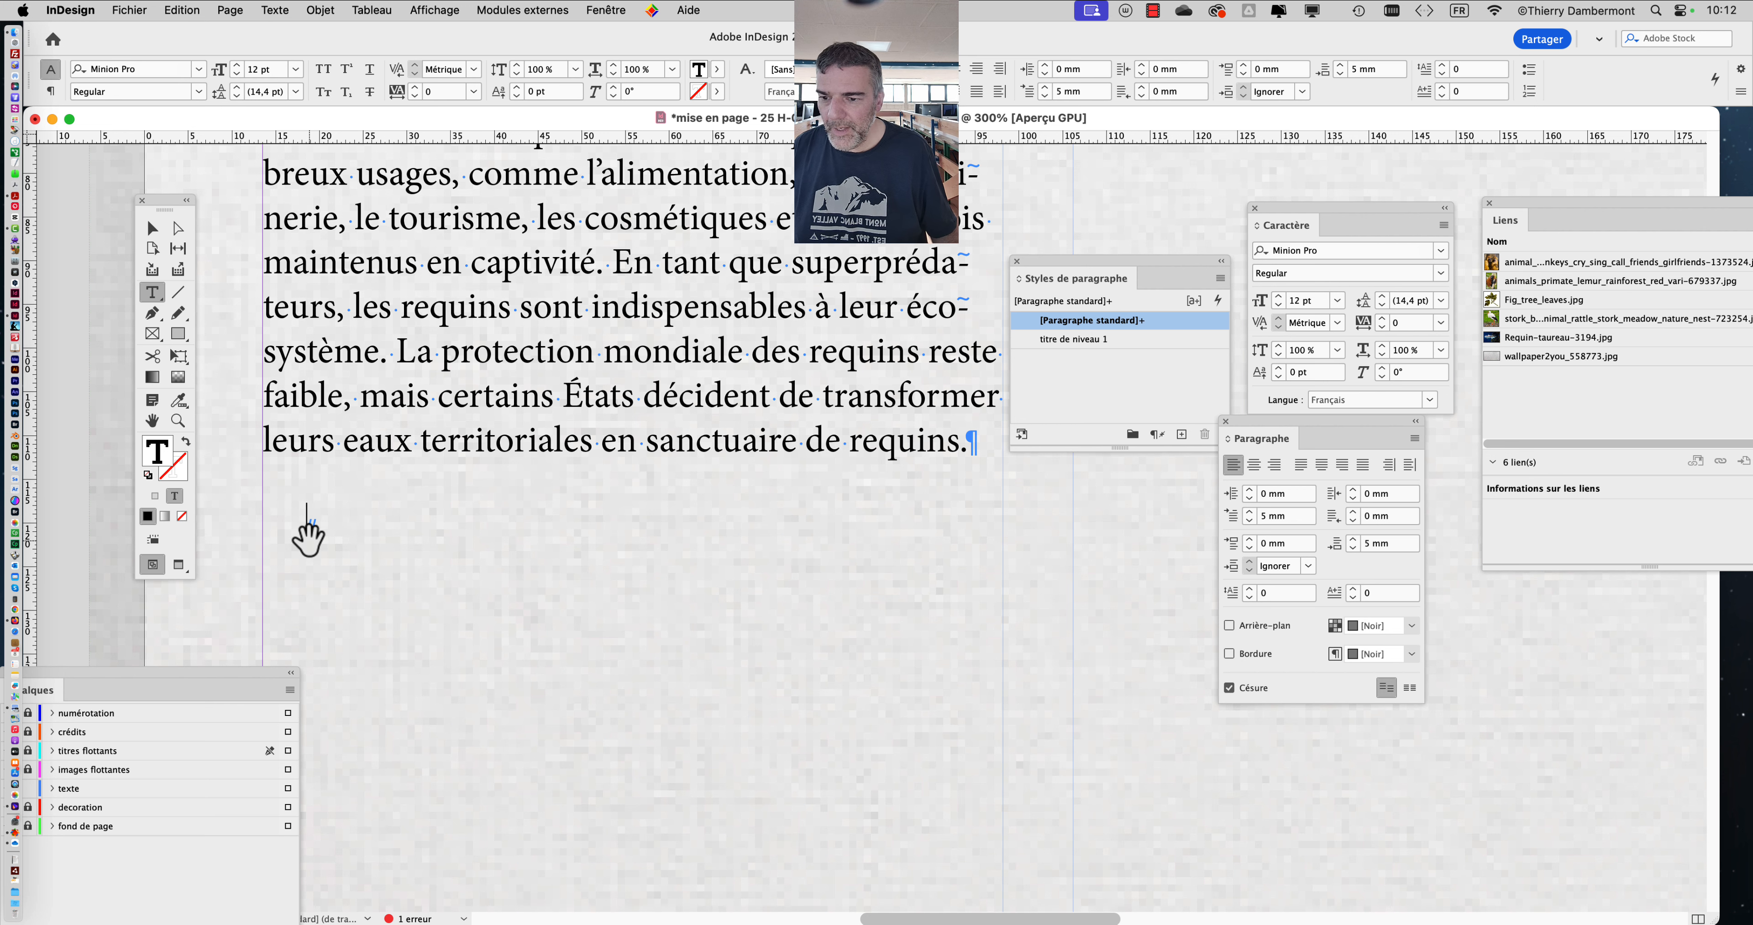
key(super+equal)
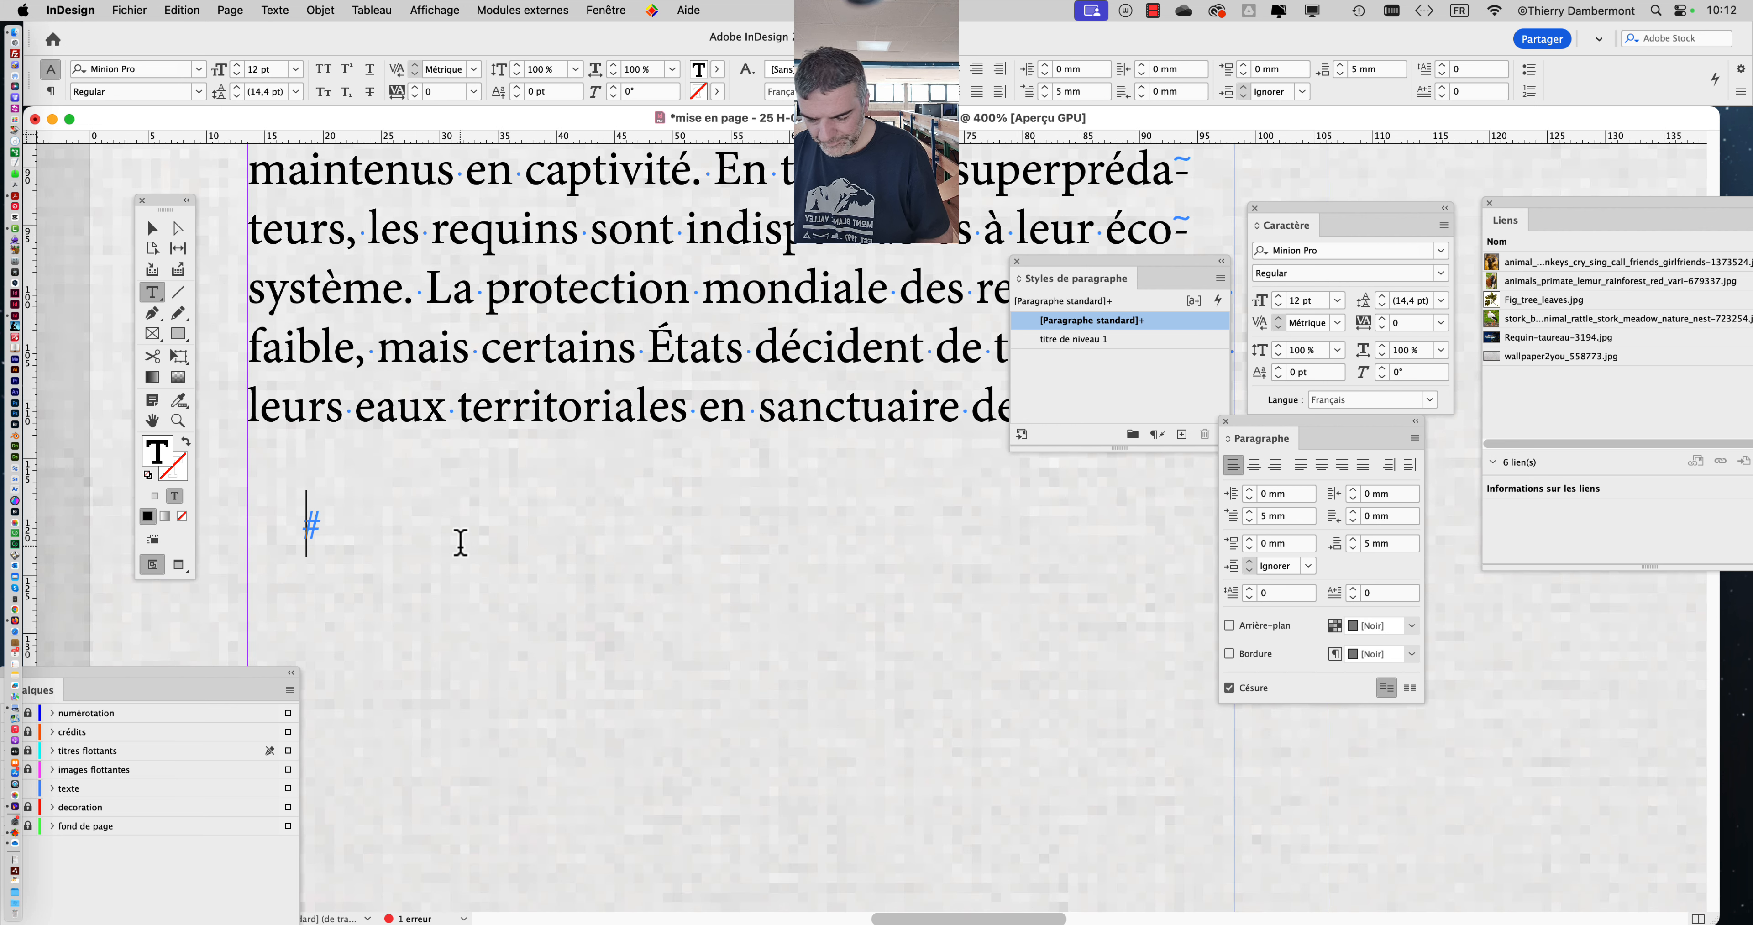
text(Nous al)
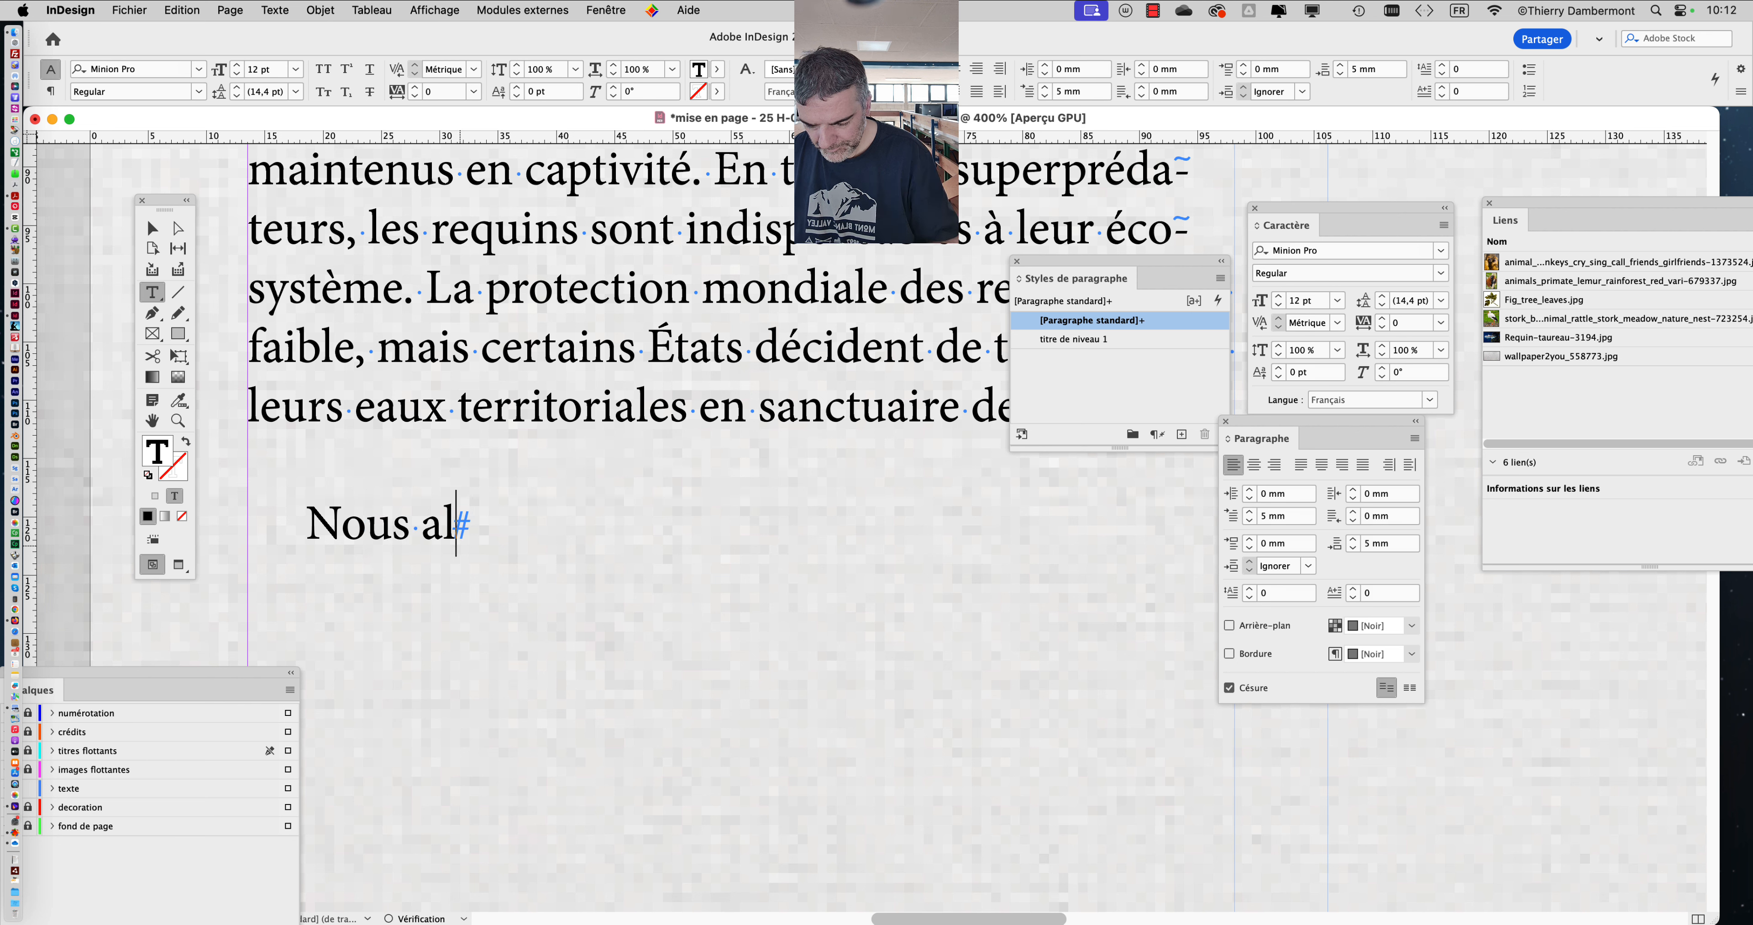
text(lons )
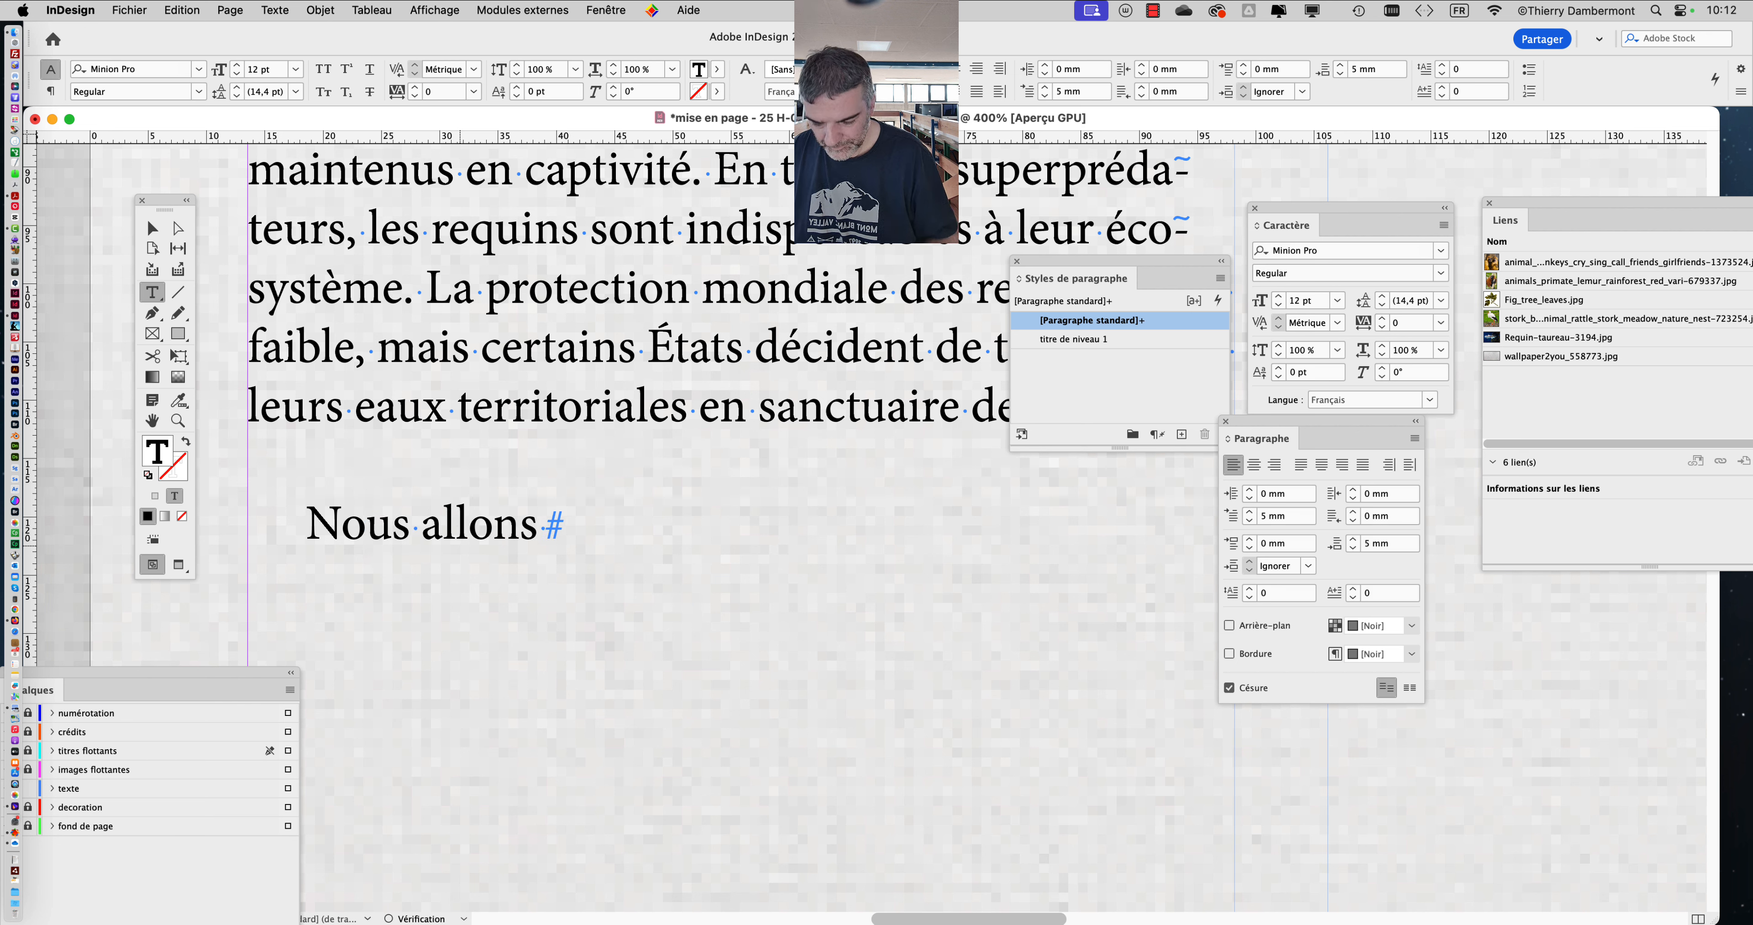
text(a)
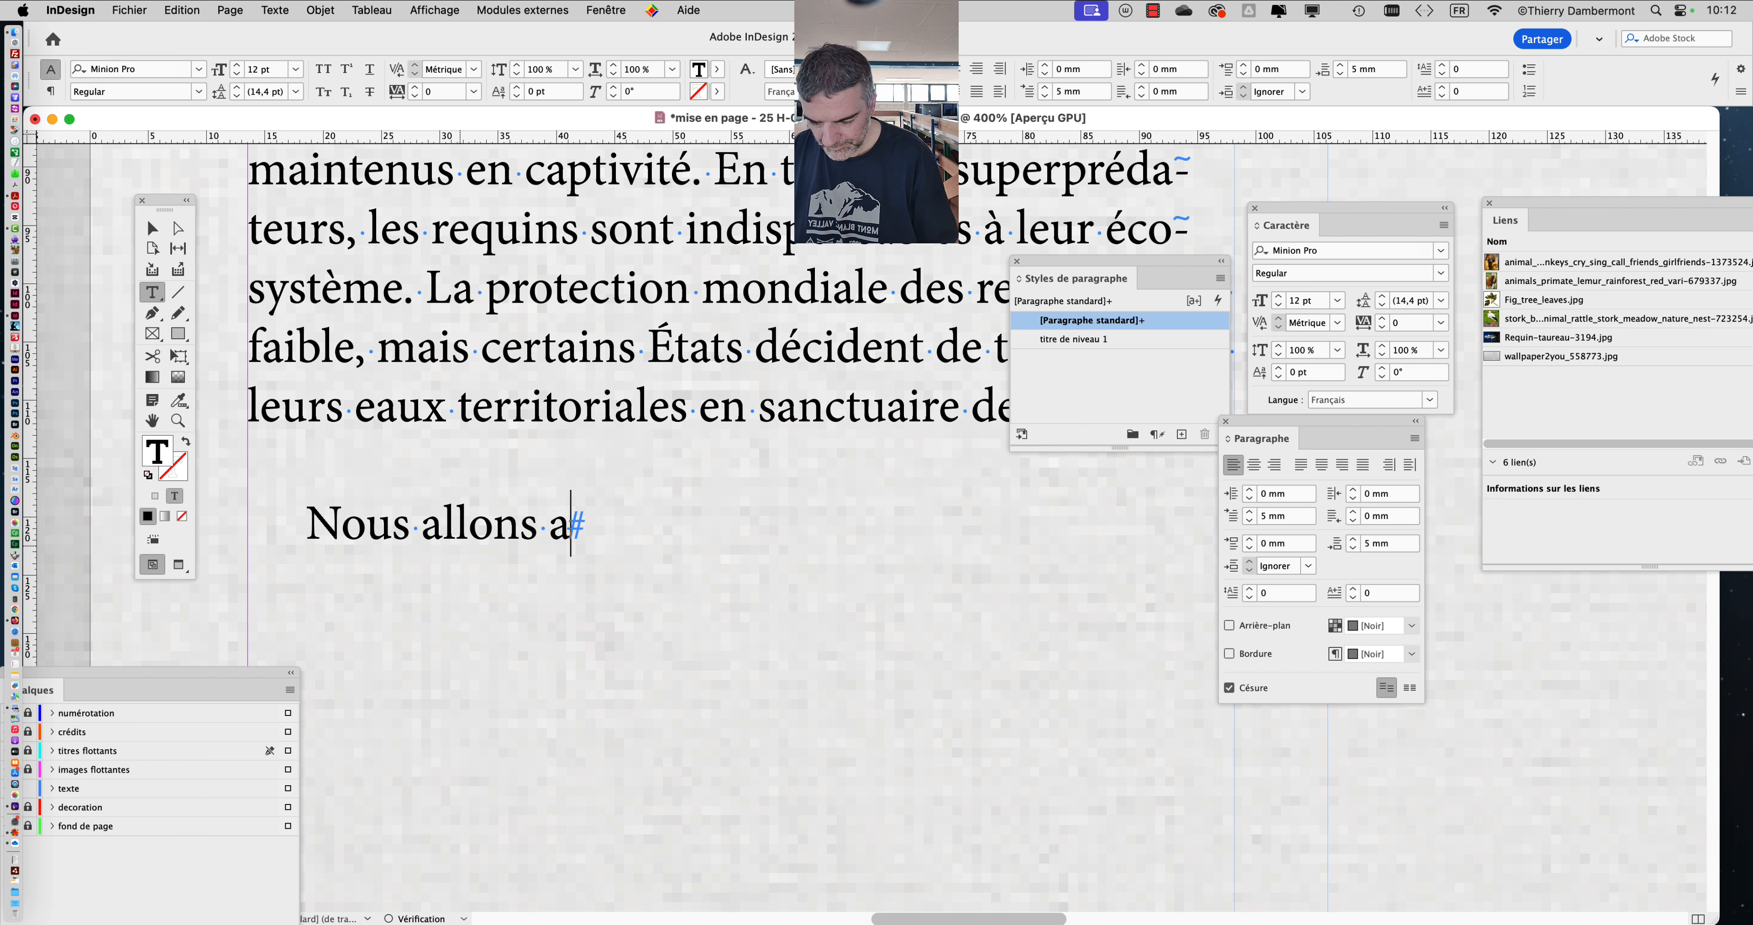
key(BackSpace)
key(BackSpace)
key(BackSpace)
key(BackSpace)
key(BackSpace)
key(BackSpace)
key(BackSpace)
key(BackSpace)
key(BackSpace)
key(BackSpace)
key(BackSpace)
key(BackSpace)
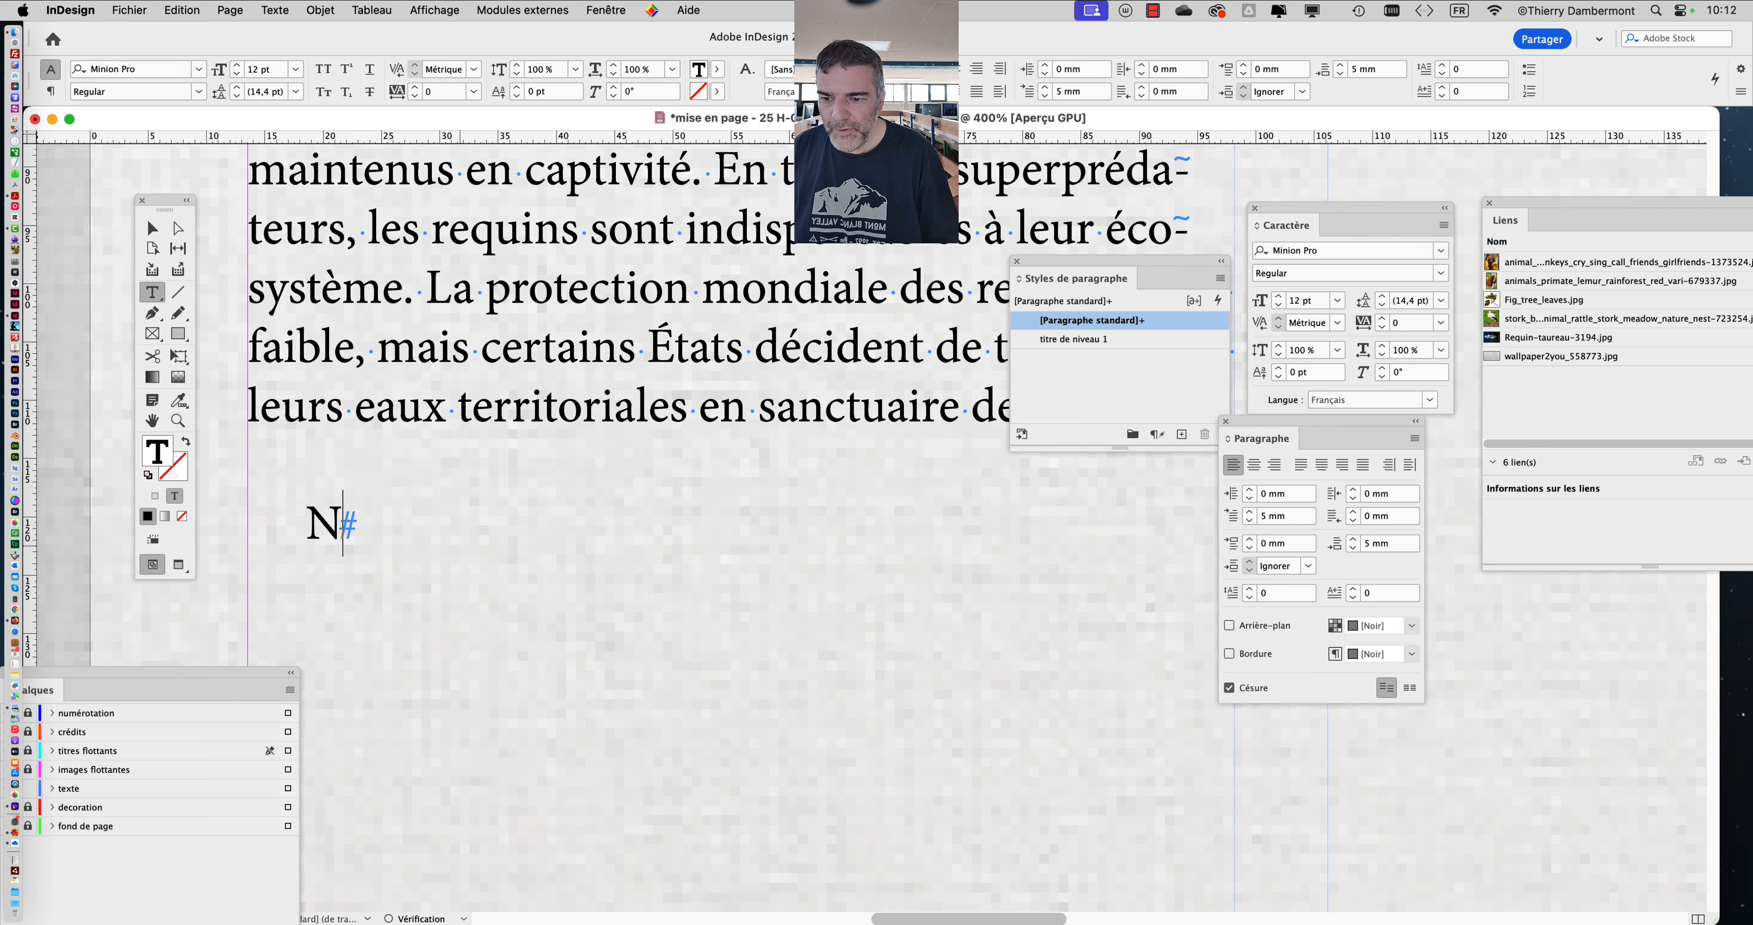
key(BackSpace)
key(BackSpace)
key(Return)
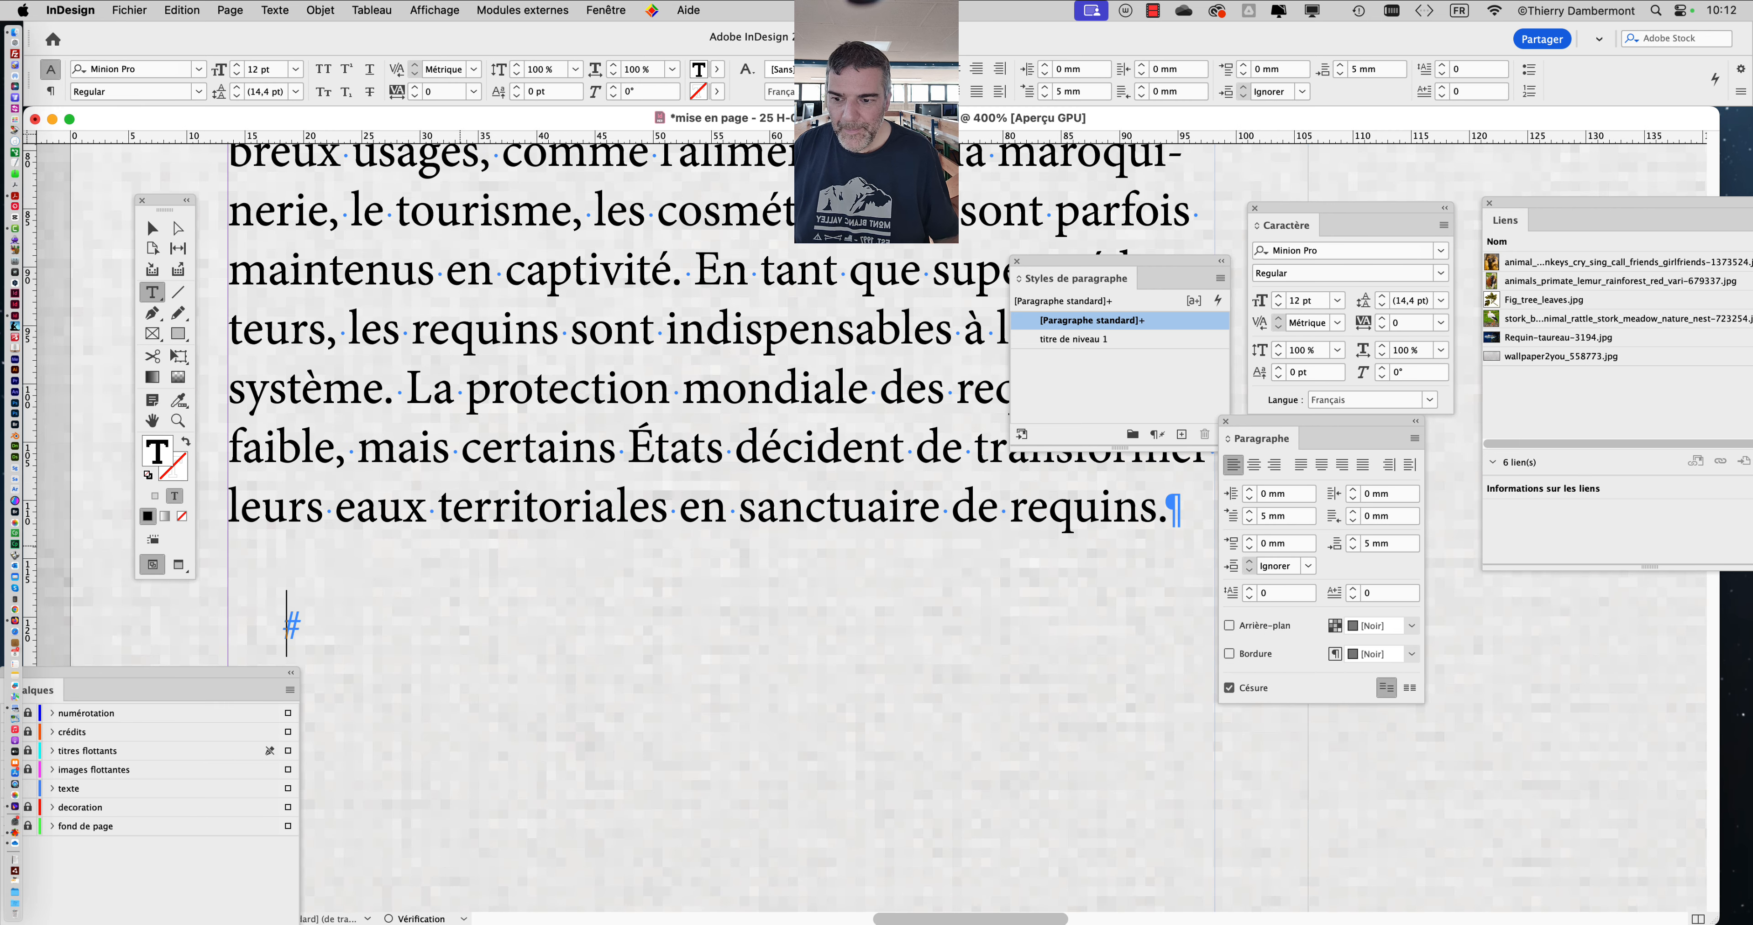
Enter the heading text 'Les requins d’Océanie, une espèce en danger' in the empty paragraph at the article's end
text(L)
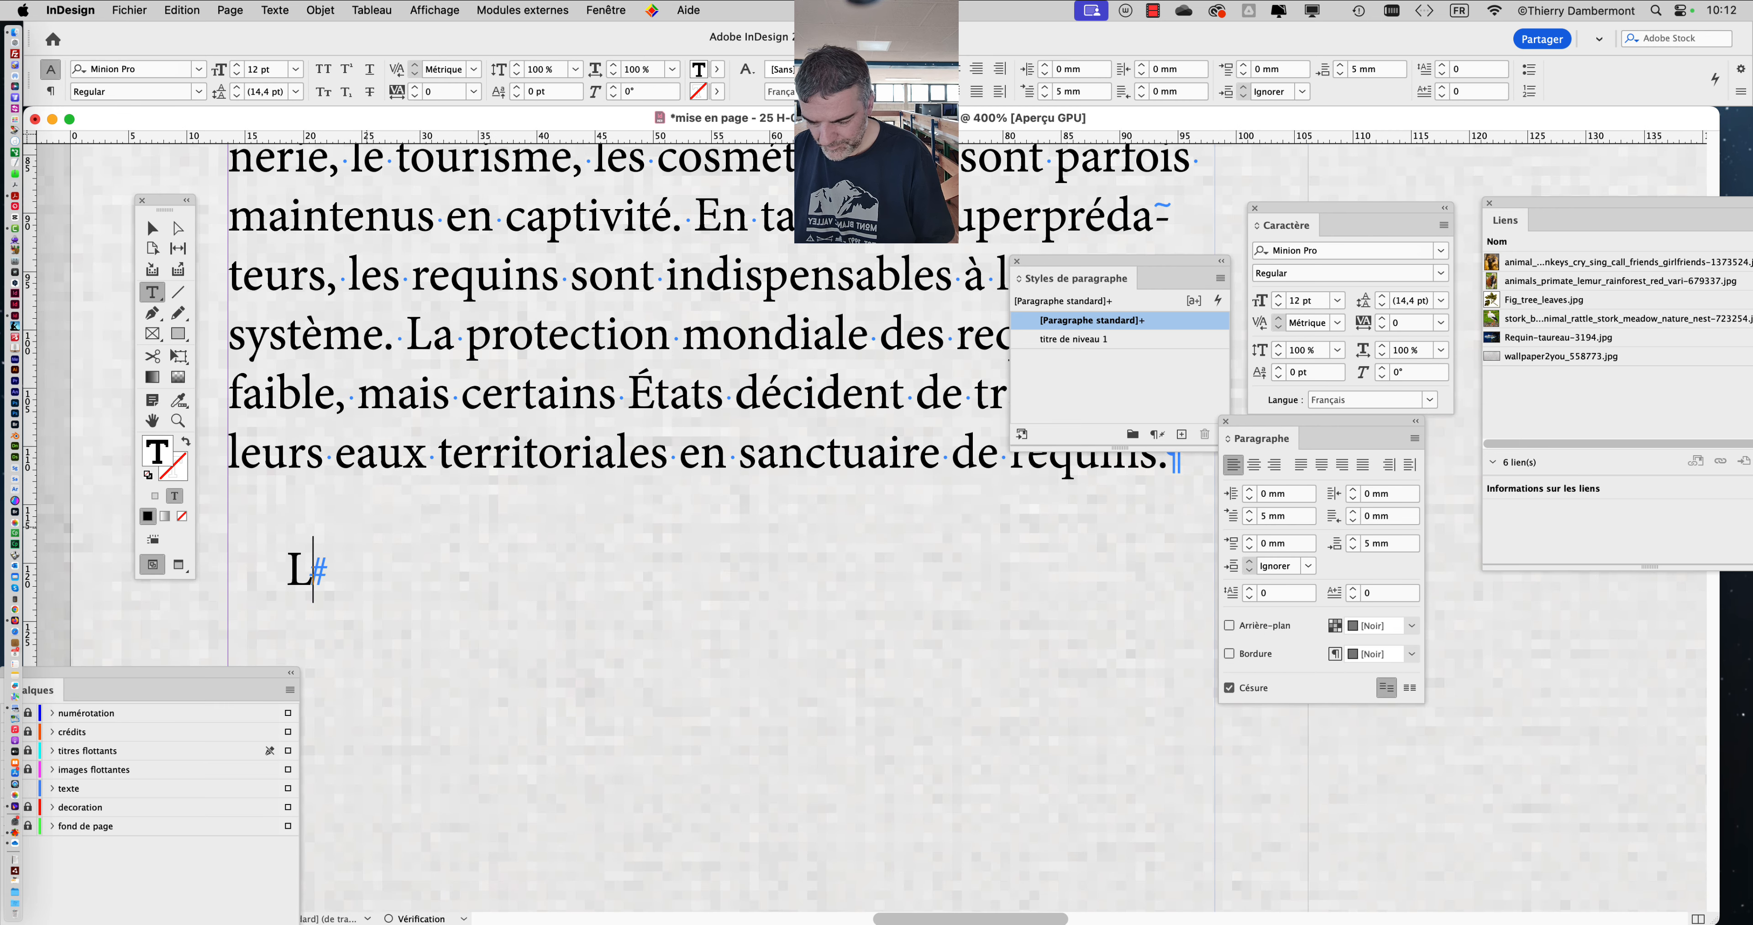
text(es requins)
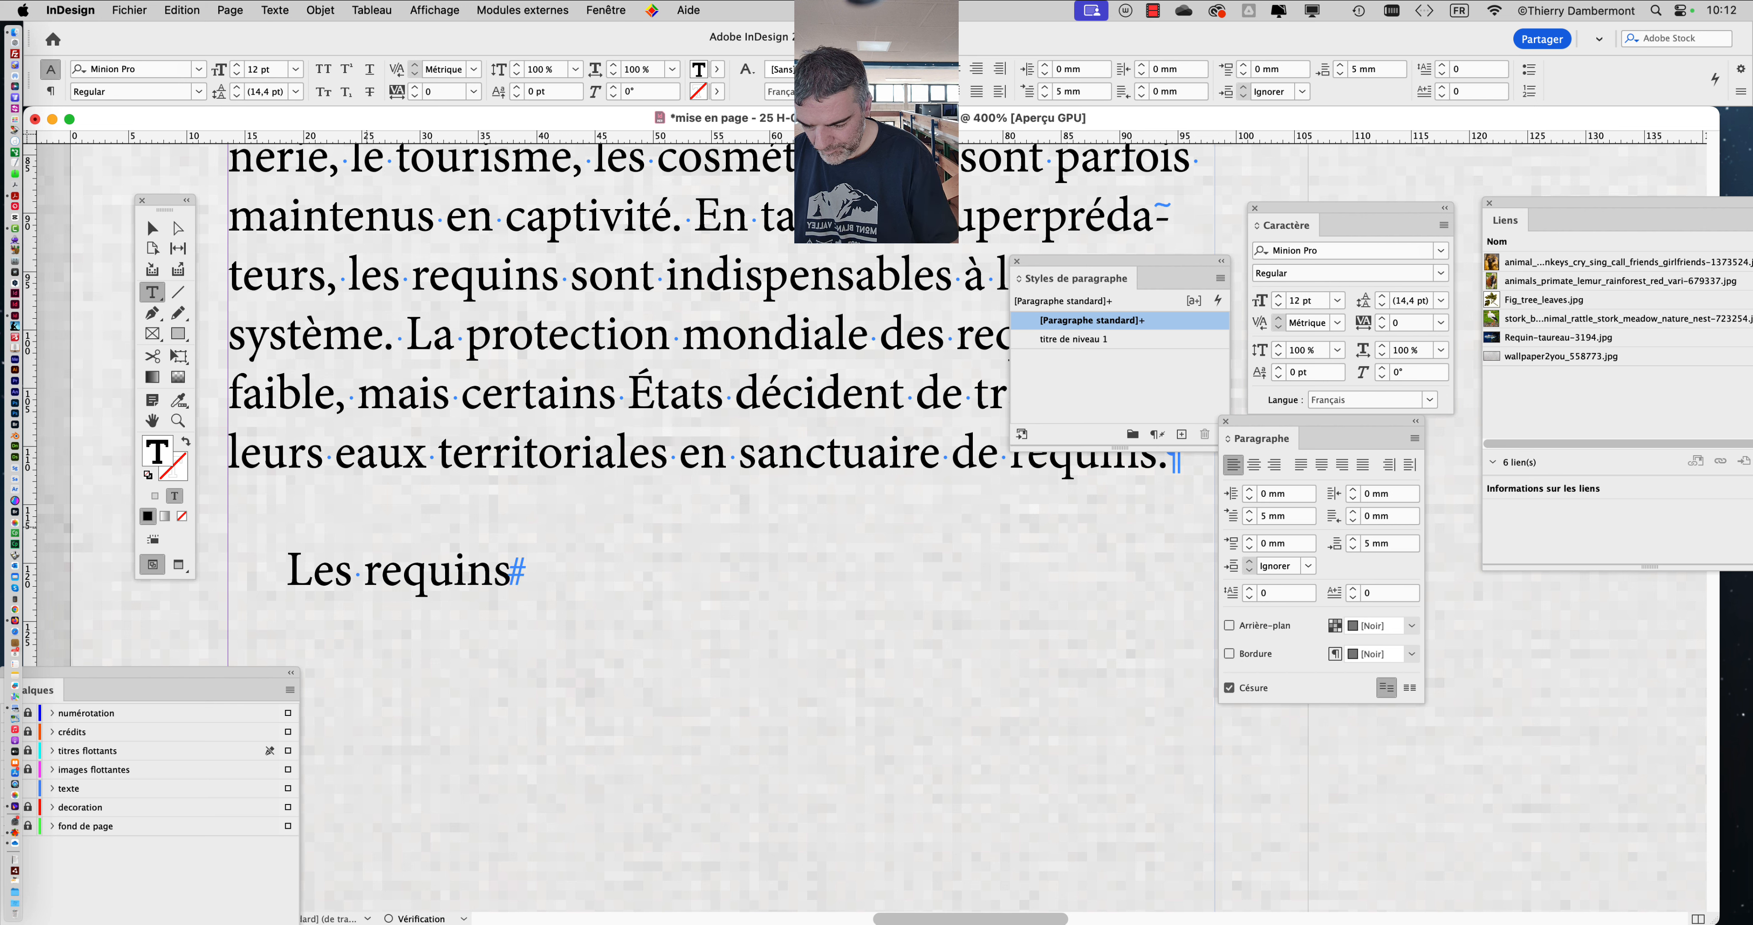
text( d'Océanie)
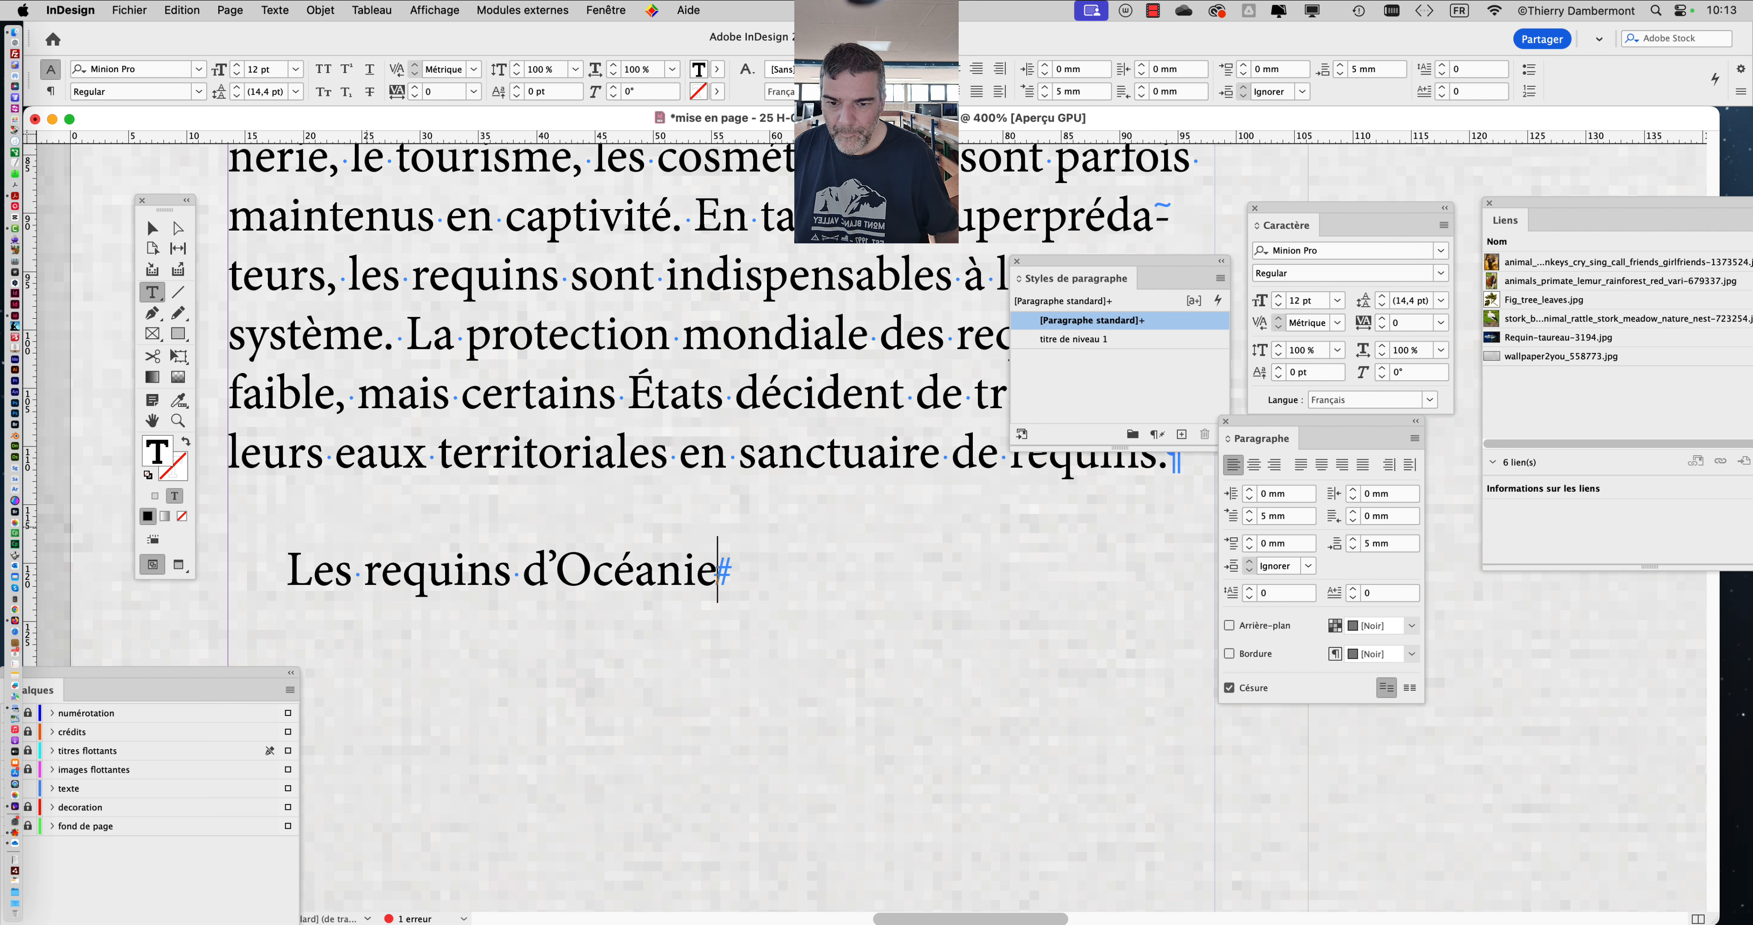
text(, u)
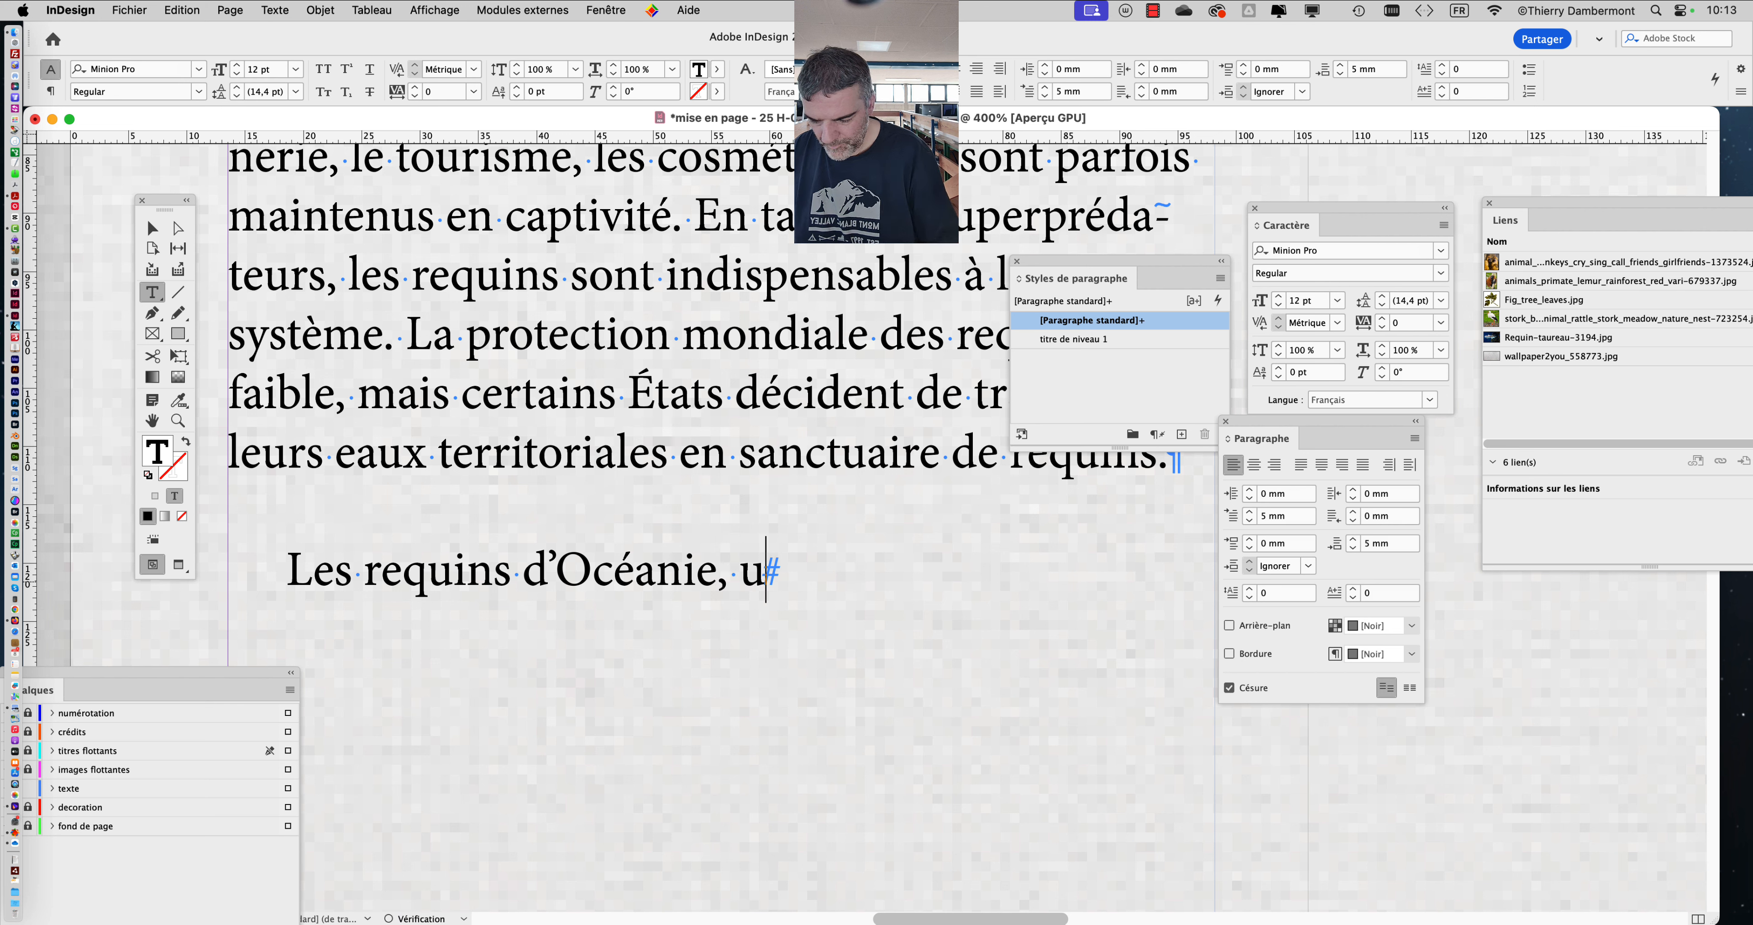
text(ne espèce en danger)
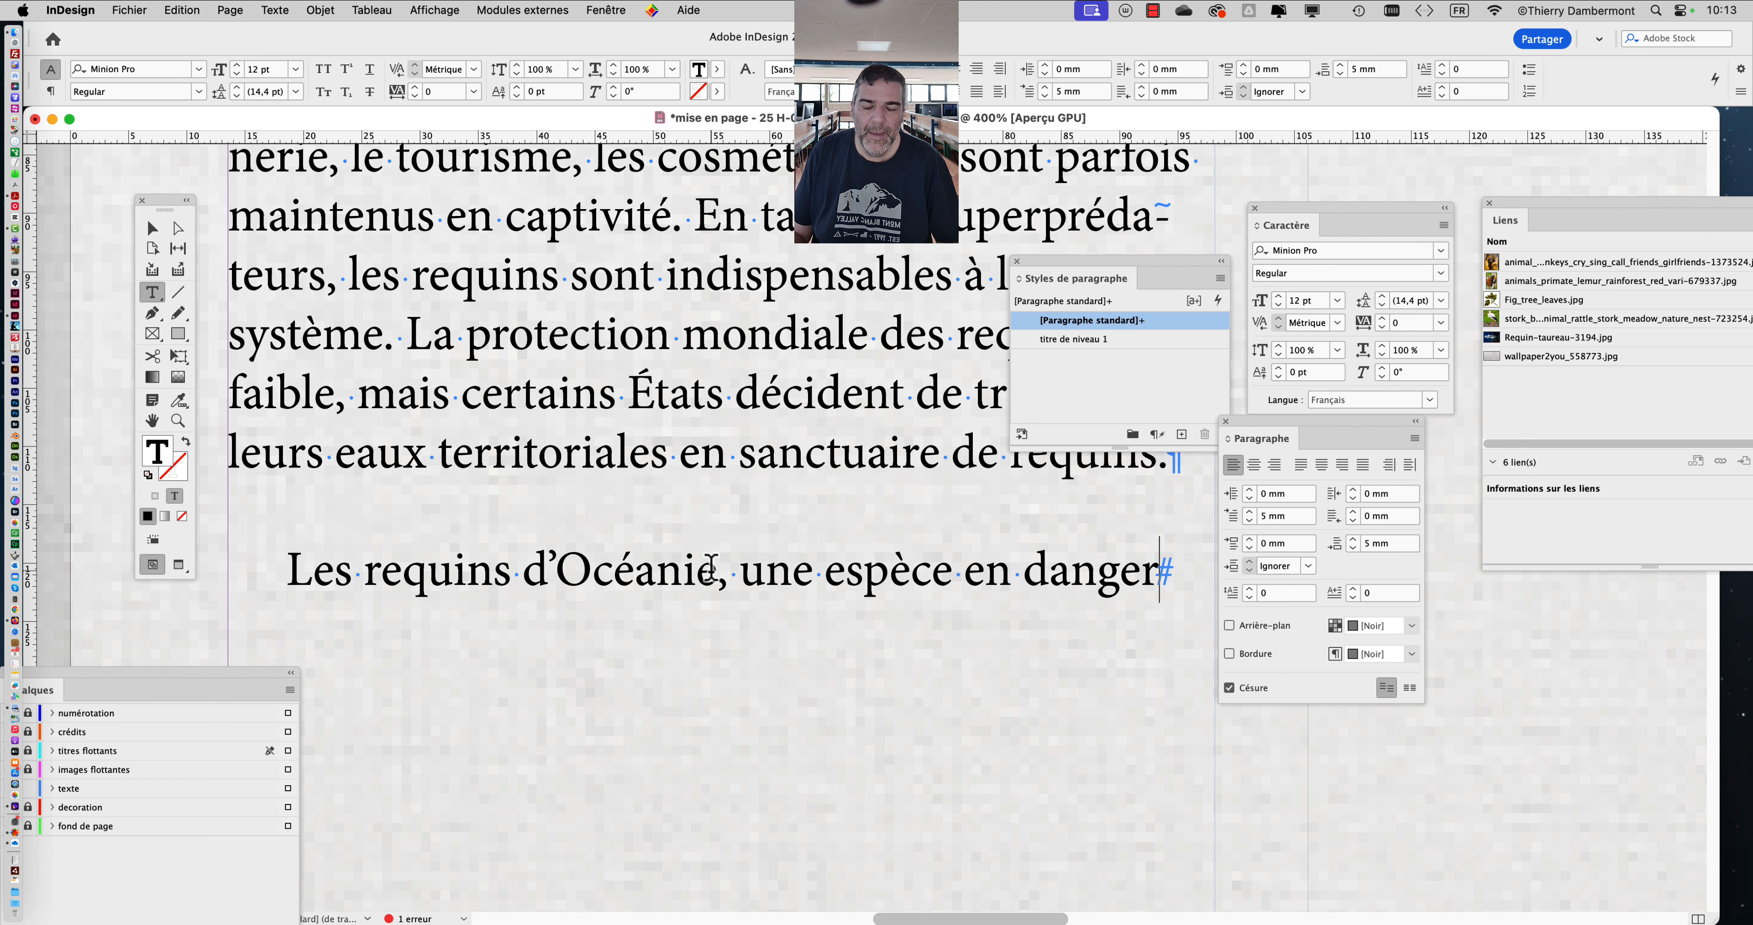
scroll(711, 567, down, 3)
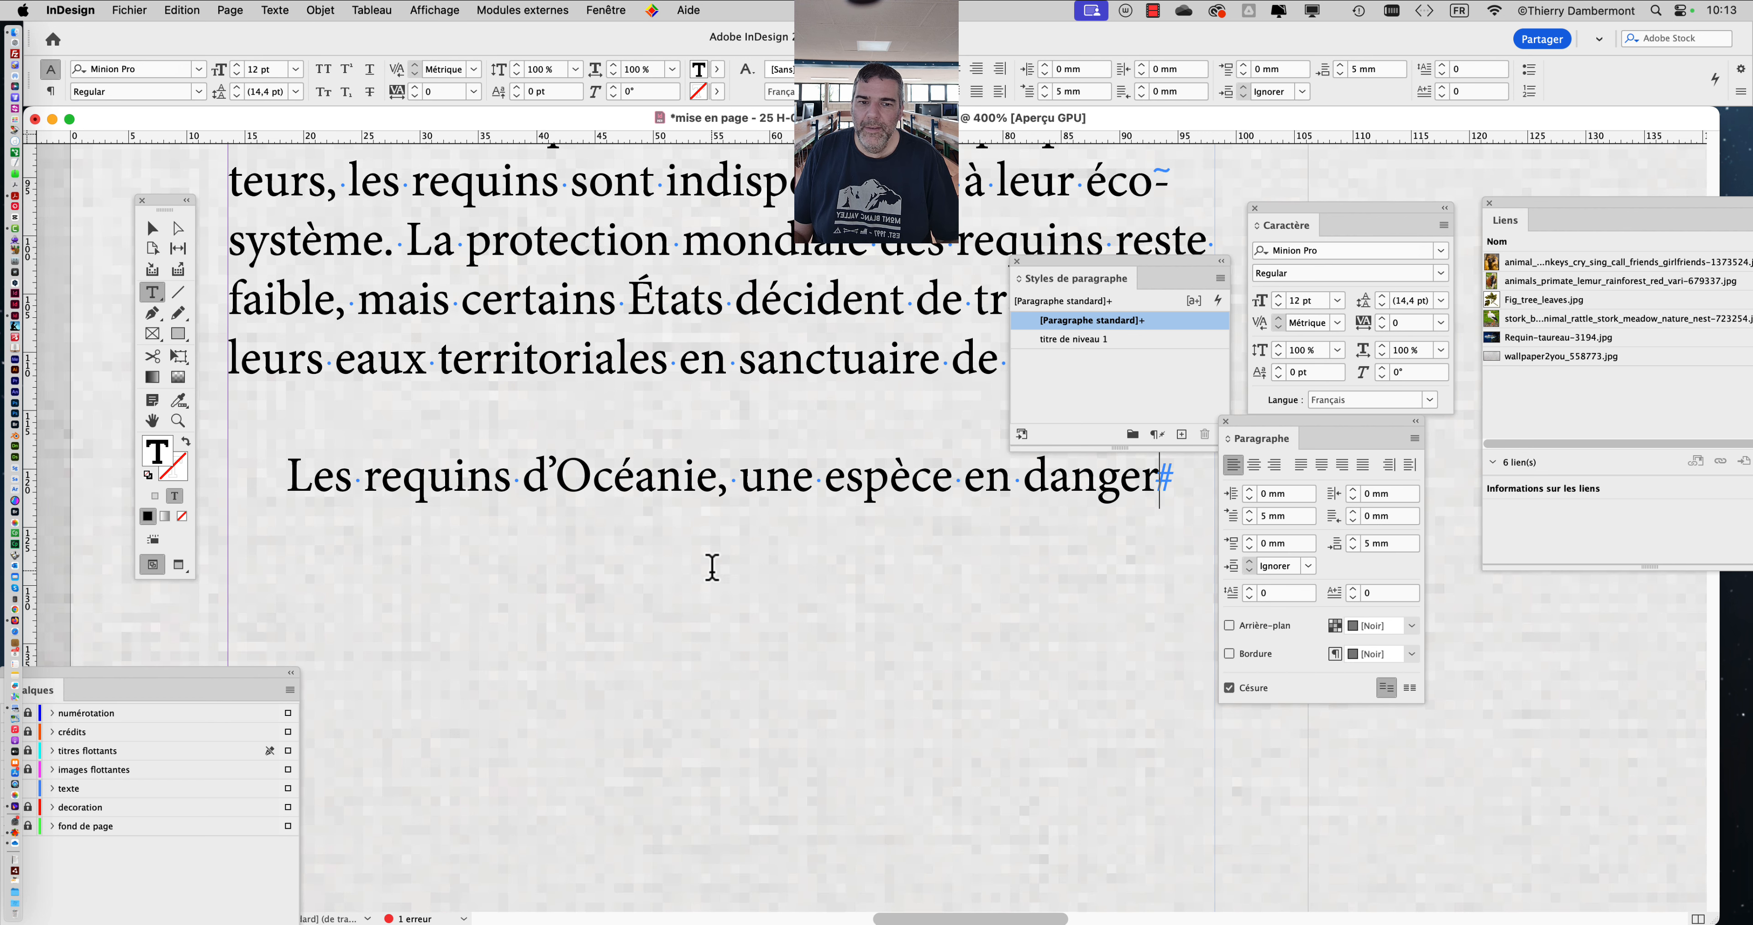
Apply the paragraph style 'titre de niveau 1' to the heading about Oceania's sharks and move the paragraph styles palette clear of the heading
drag(1095, 277, 975, 535)
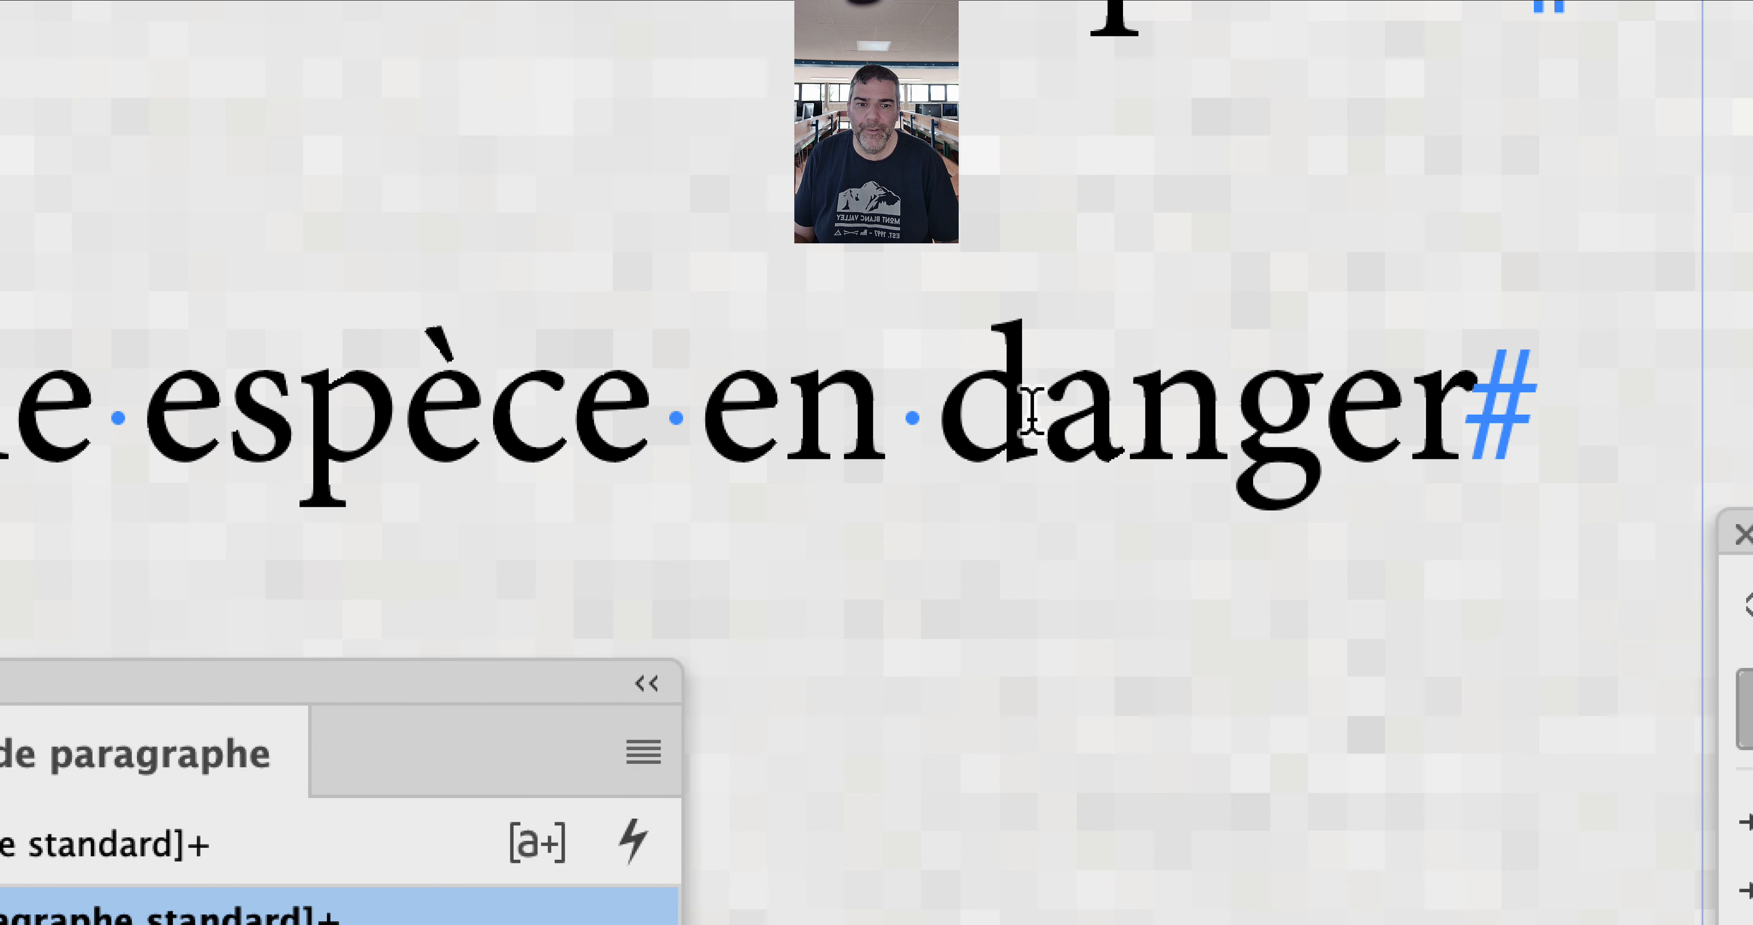
click(1031, 410)
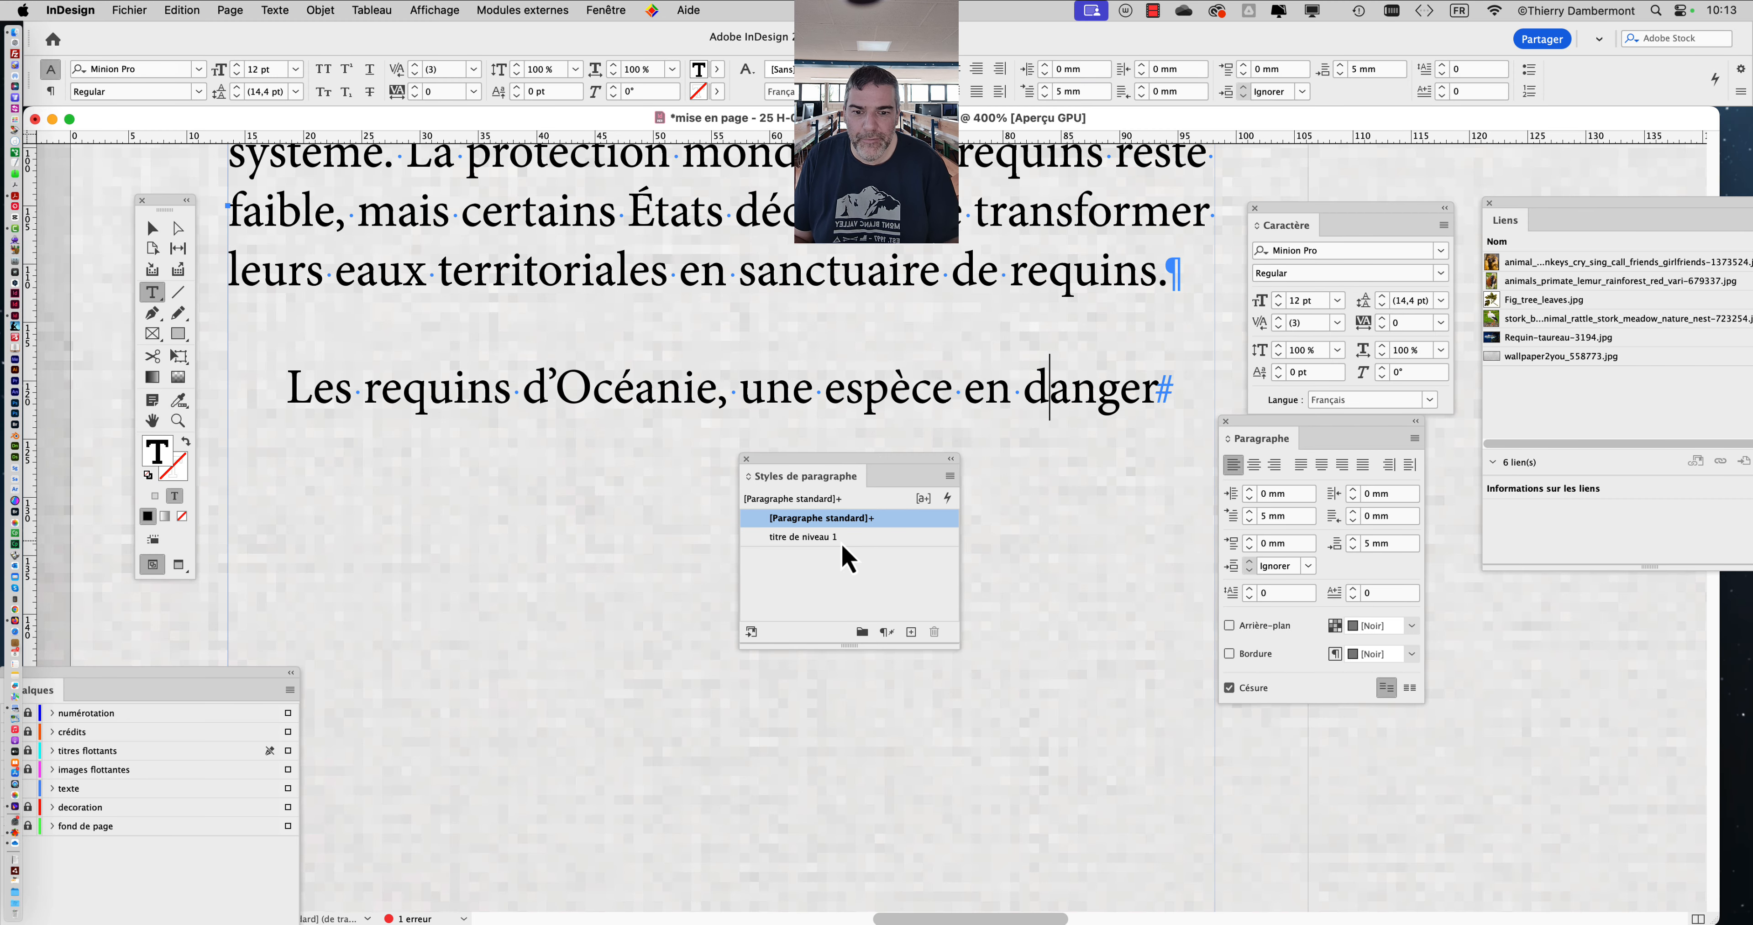
click(841, 538)
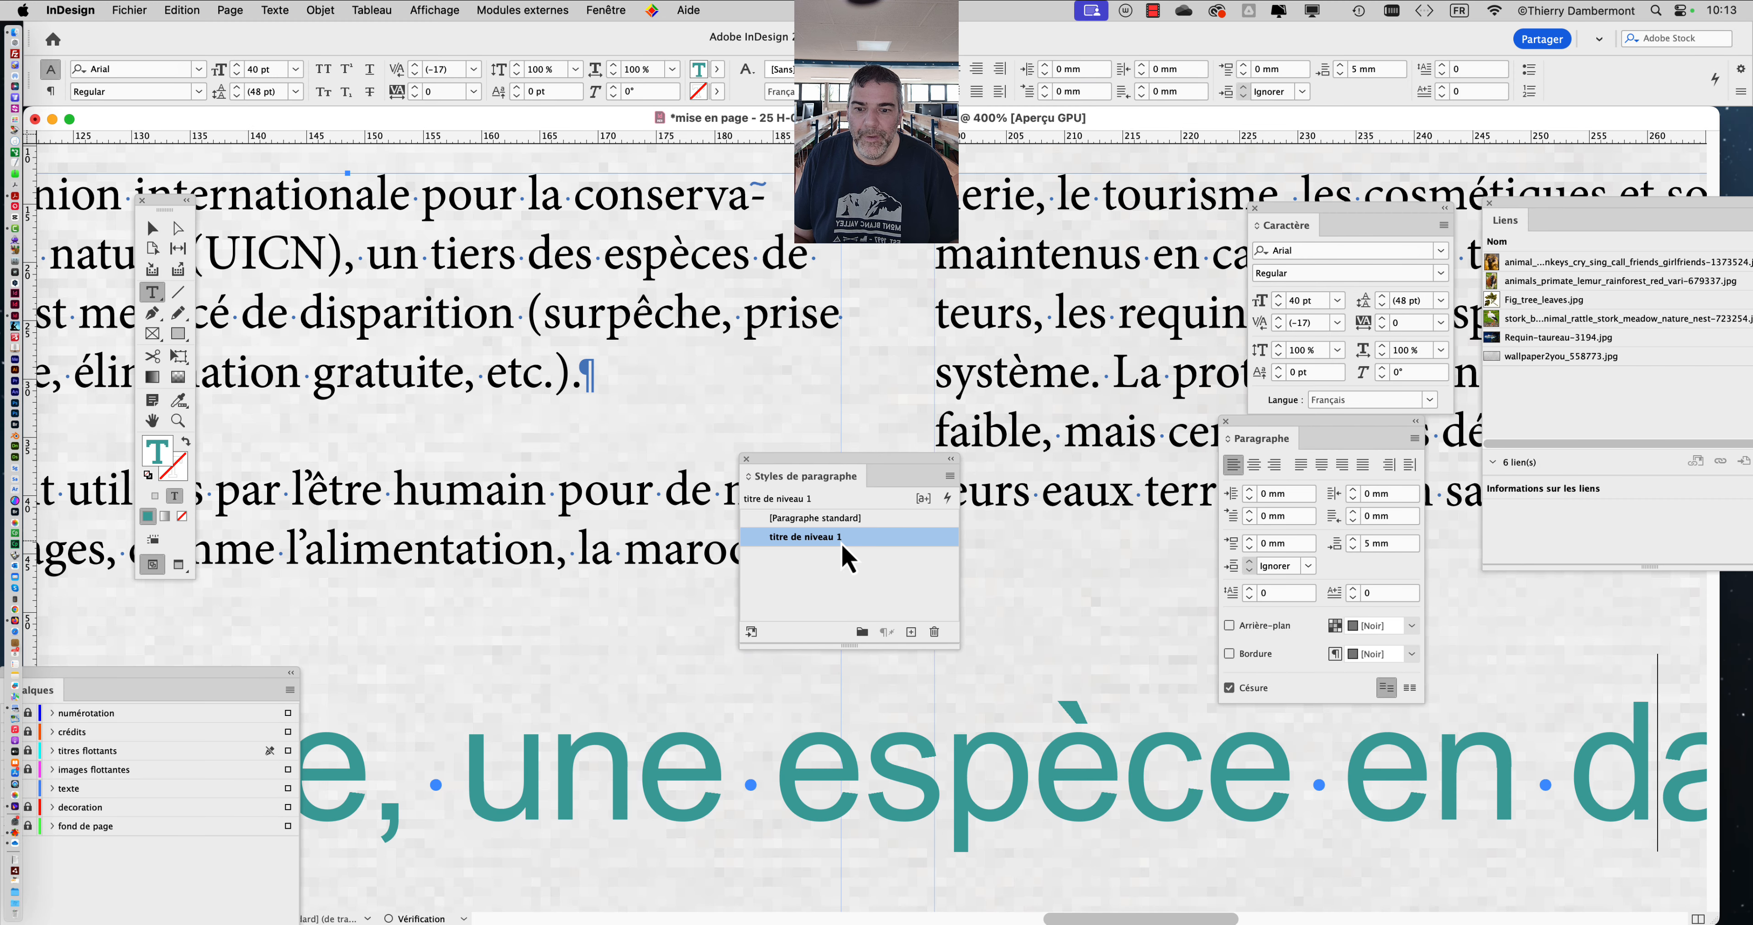
drag(820, 464, 1131, 311)
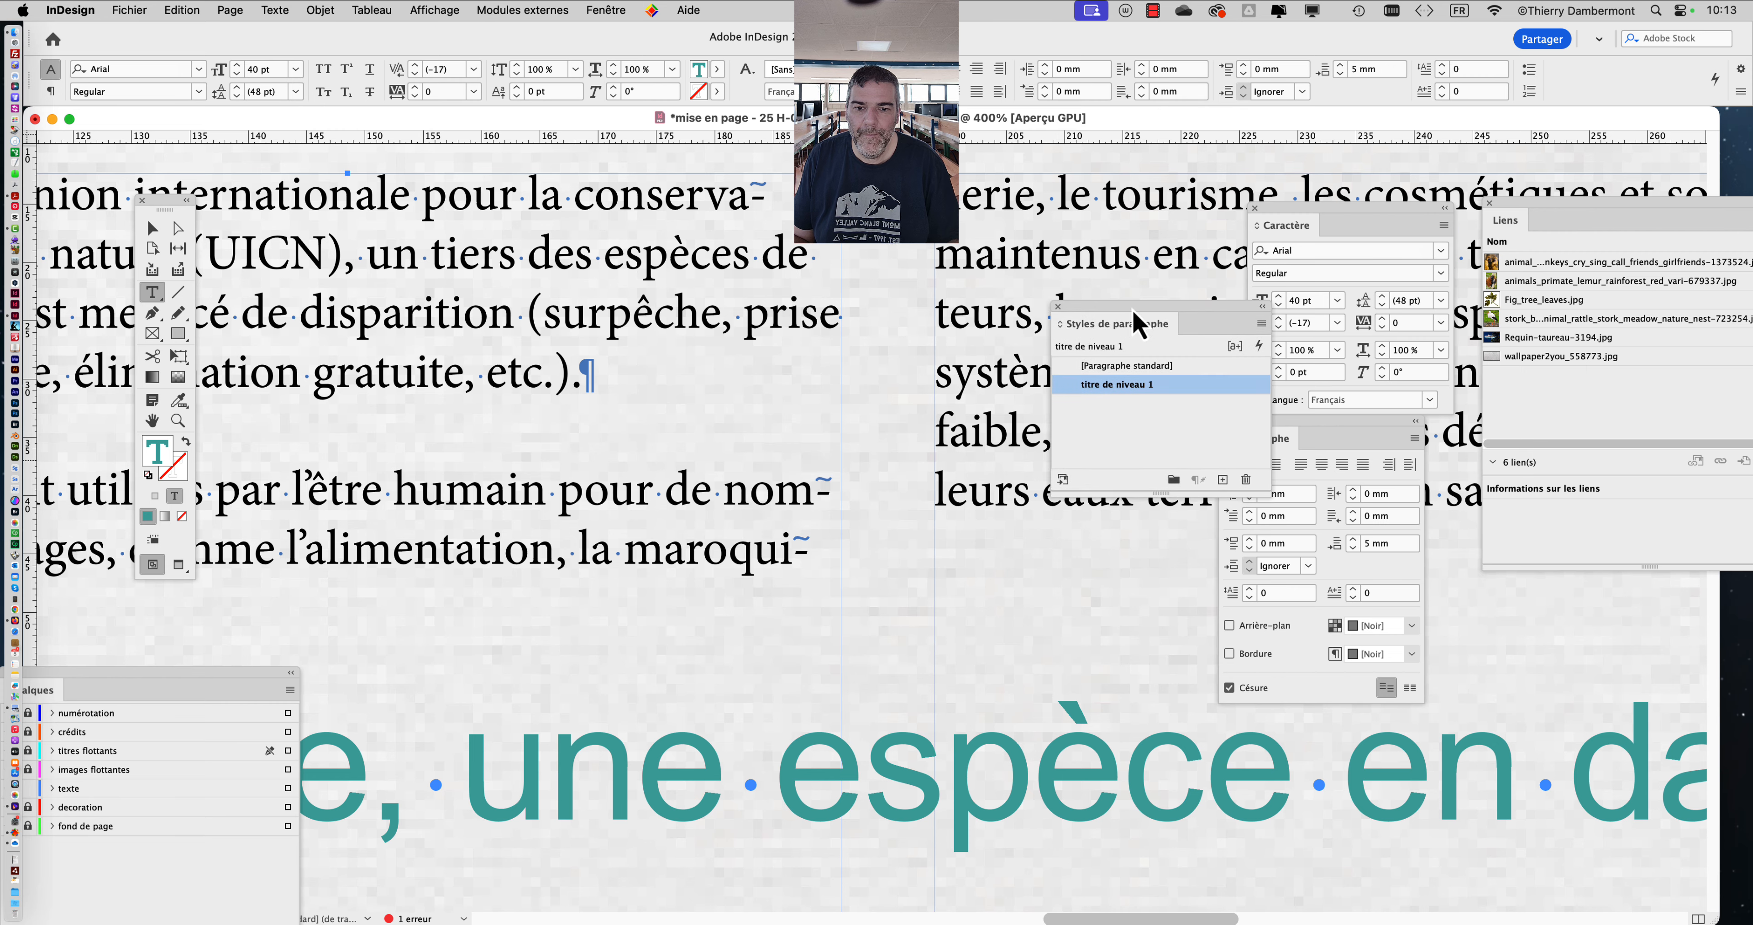
key(super+2)
key(super+1)
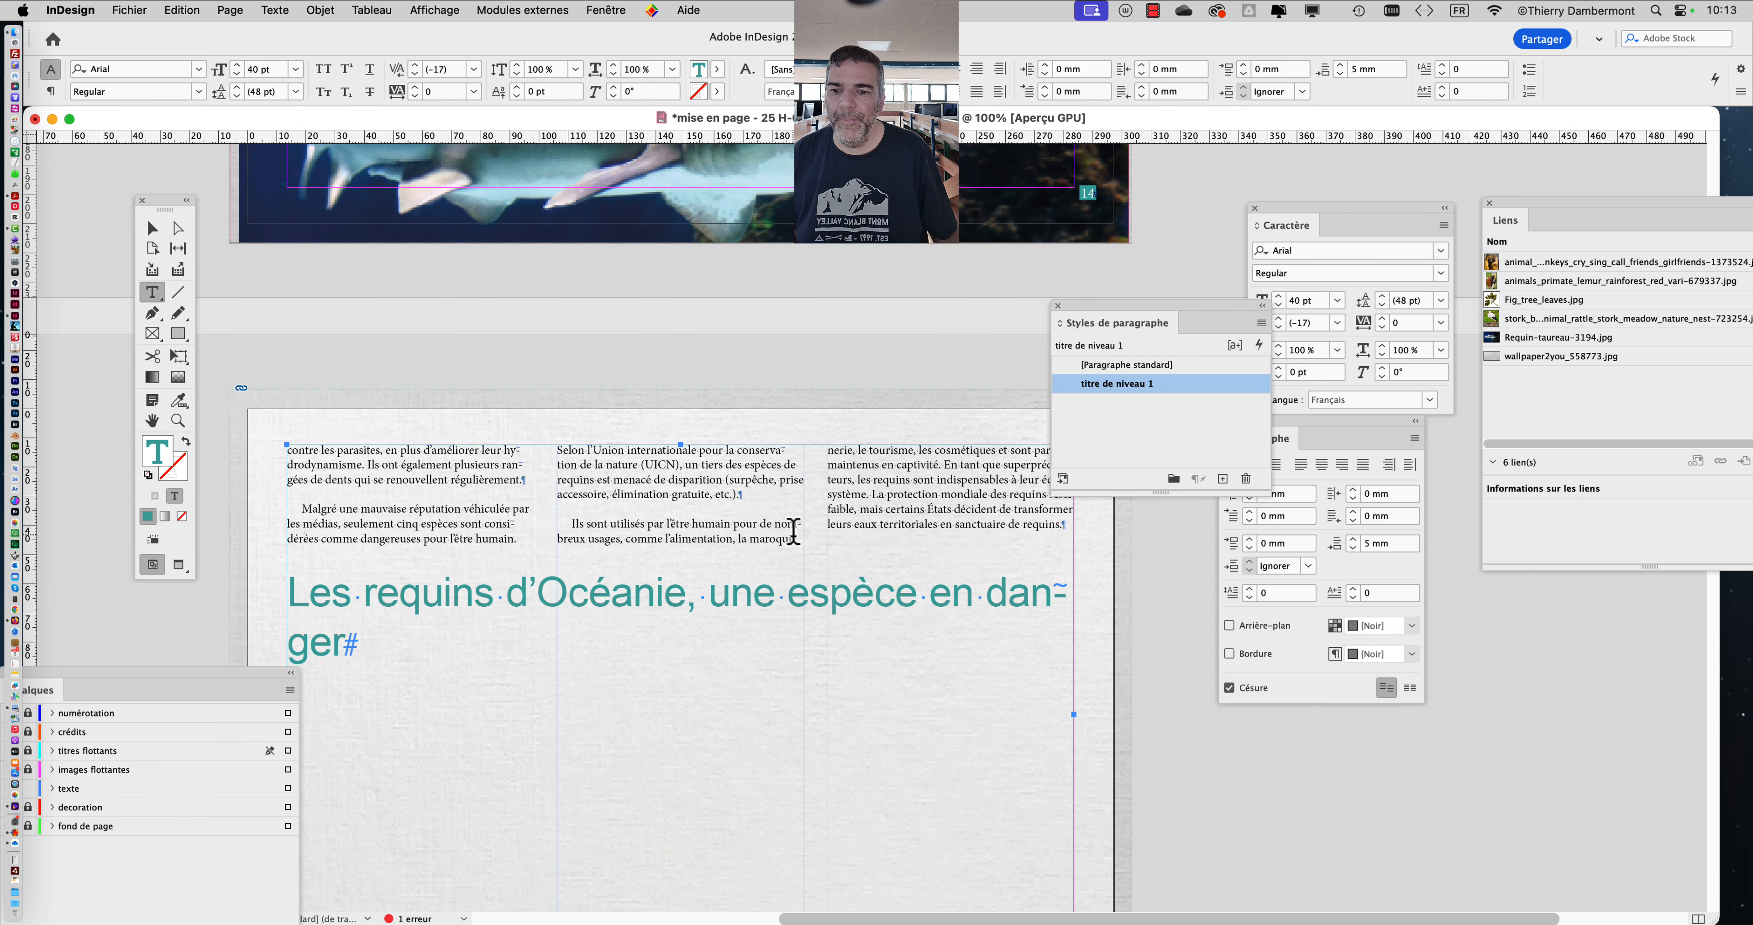
scroll(534, 637, down, 1)
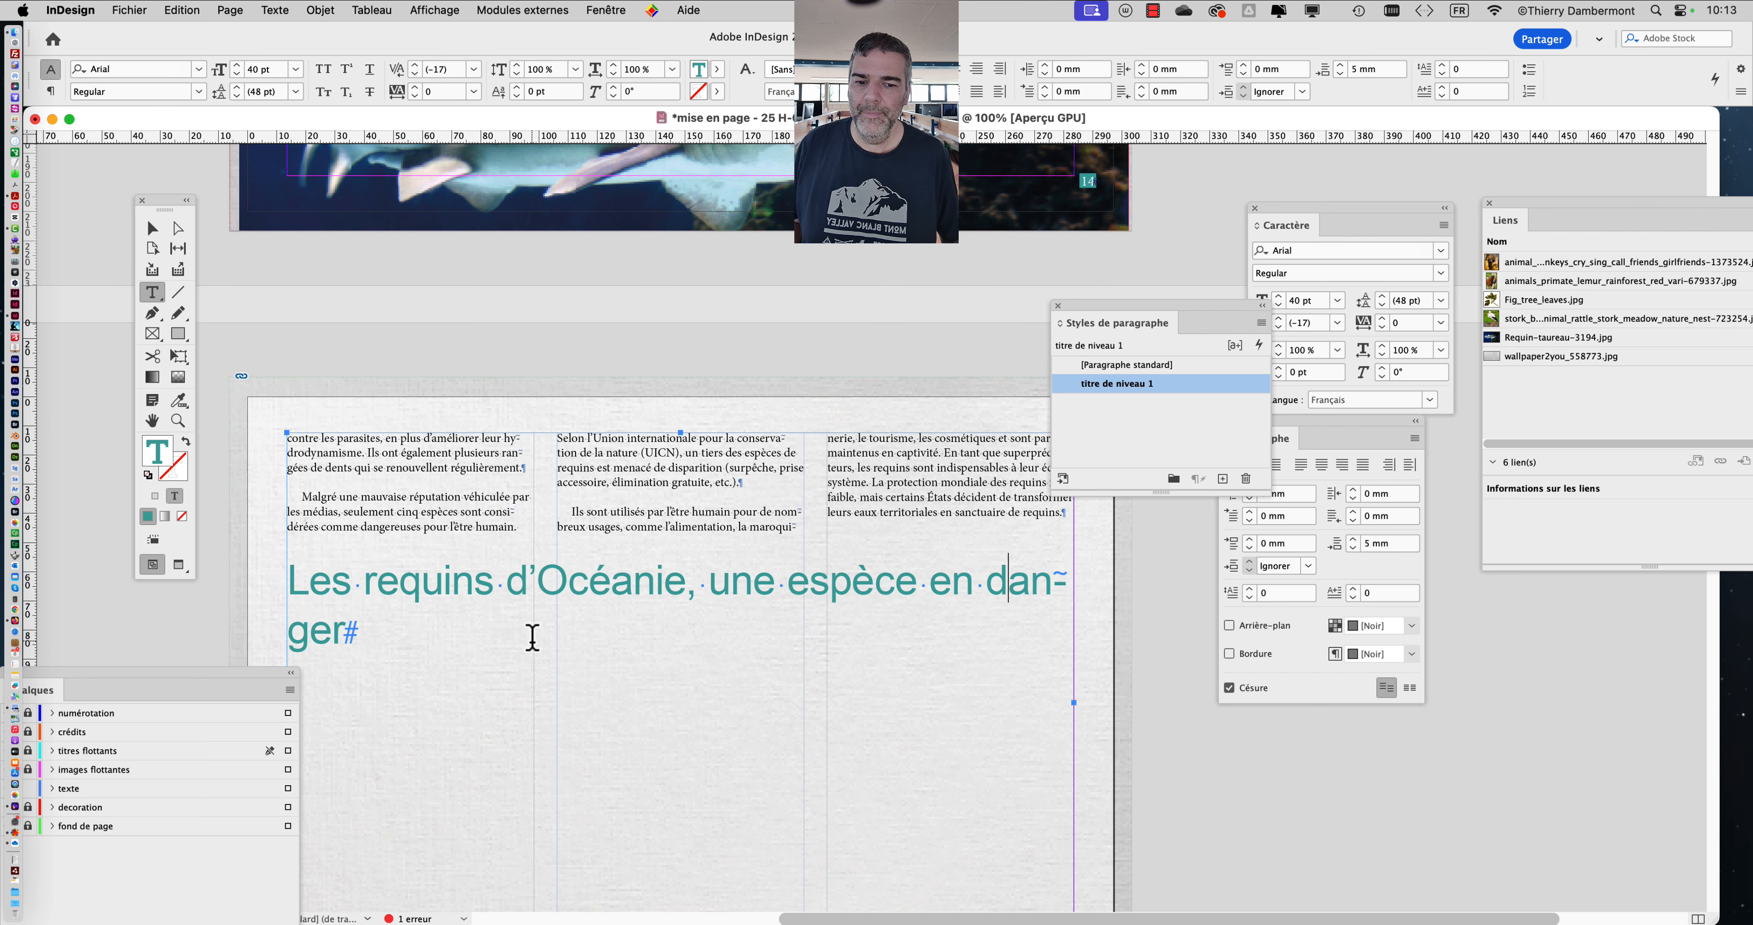
scroll(533, 636, down, 4)
drag(1101, 311, 1108, 645)
scroll(729, 571, down, 5)
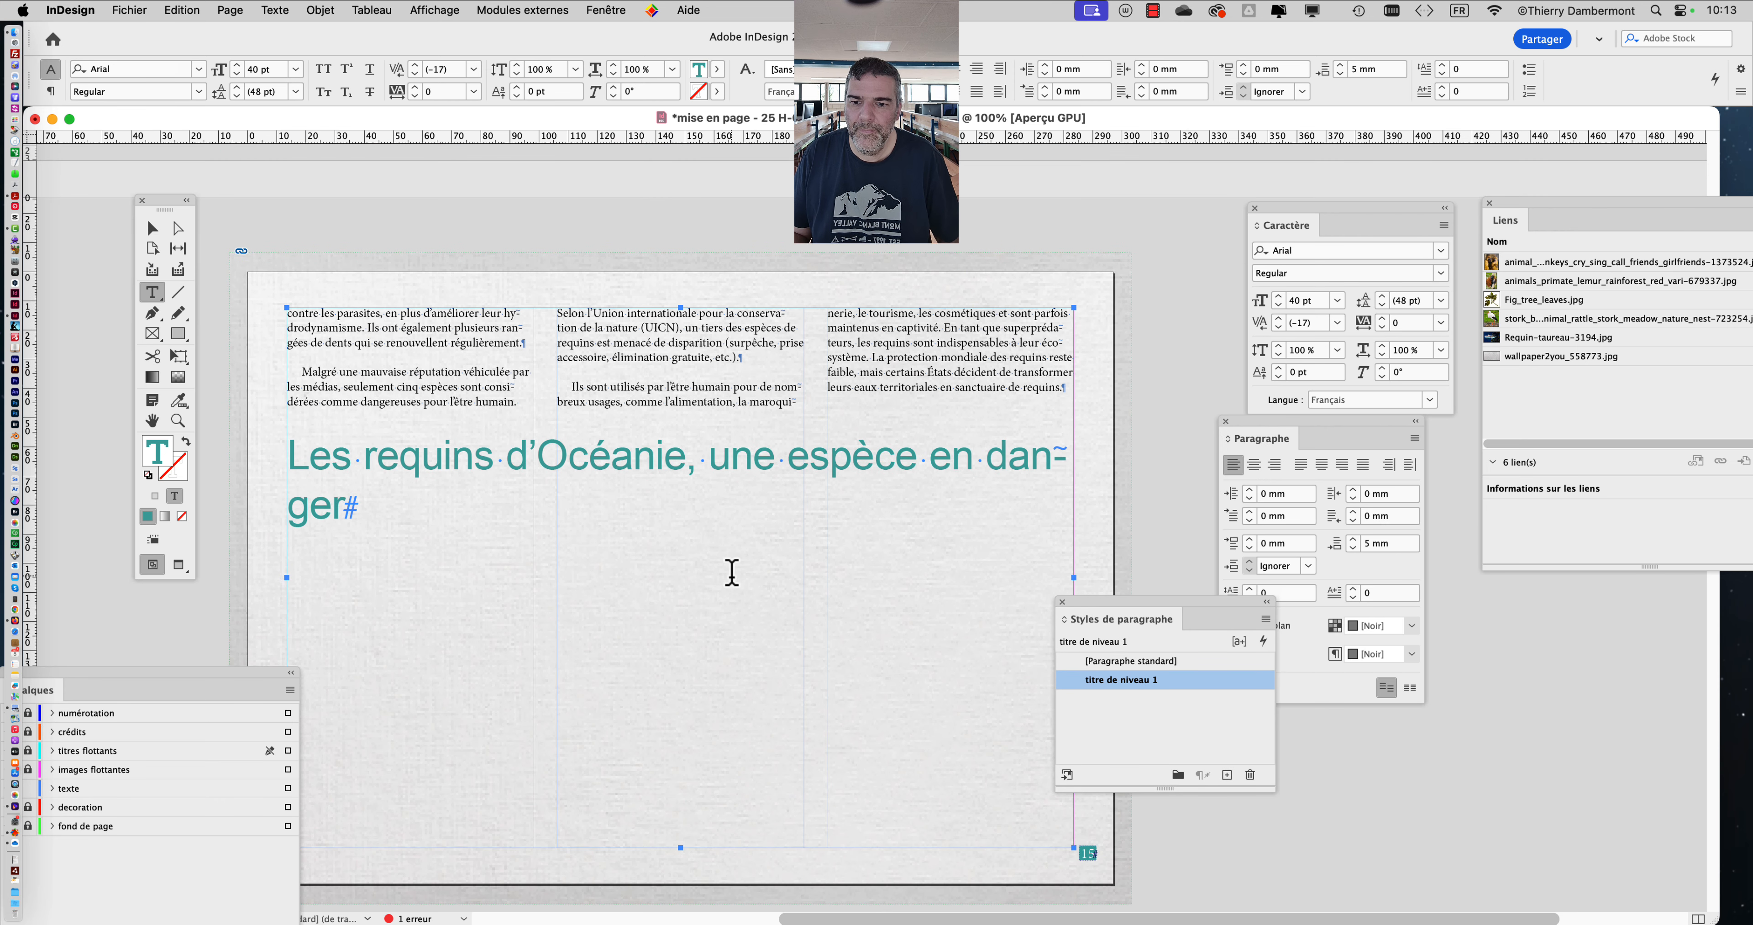